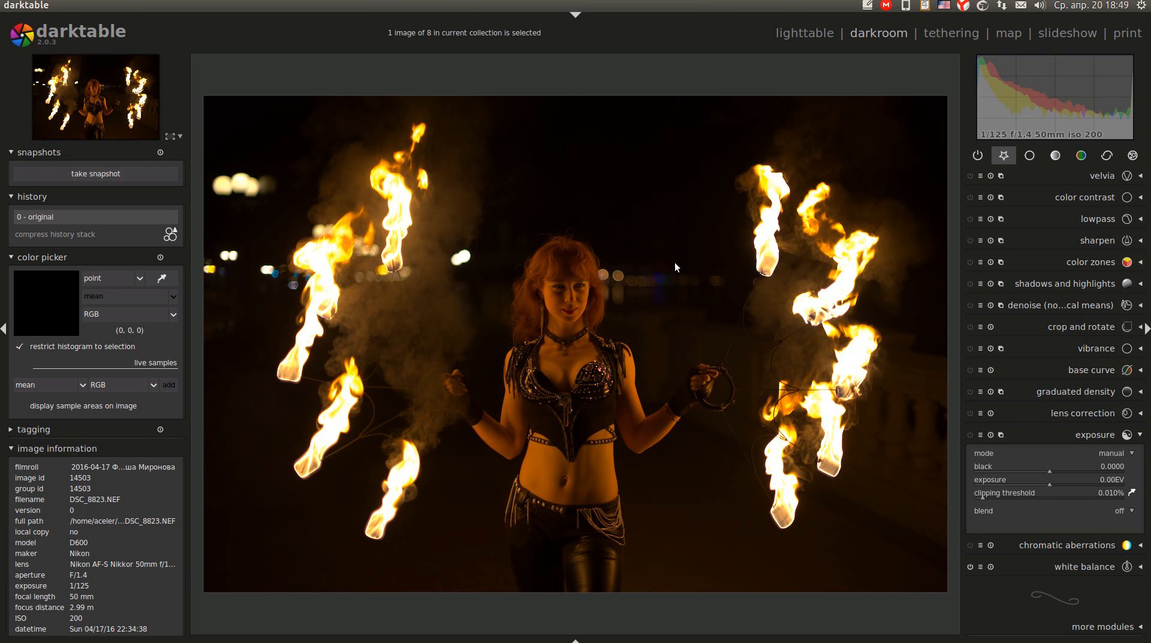
- Set the input color profile to Adobe RGB (compatible)
click(1084, 157)
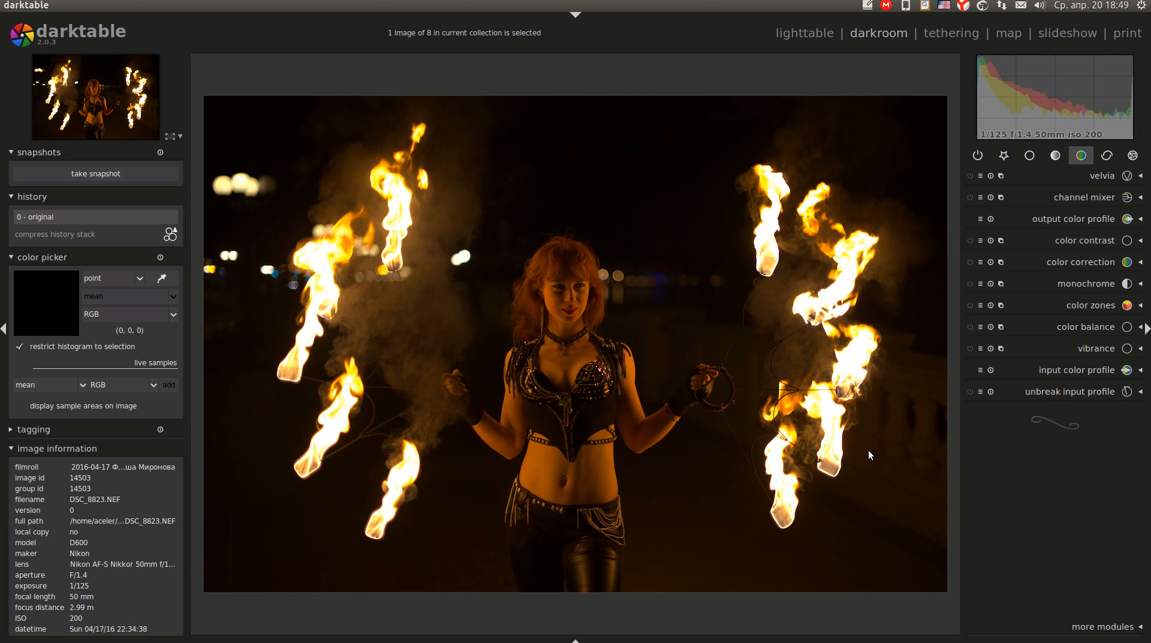
click(1085, 370)
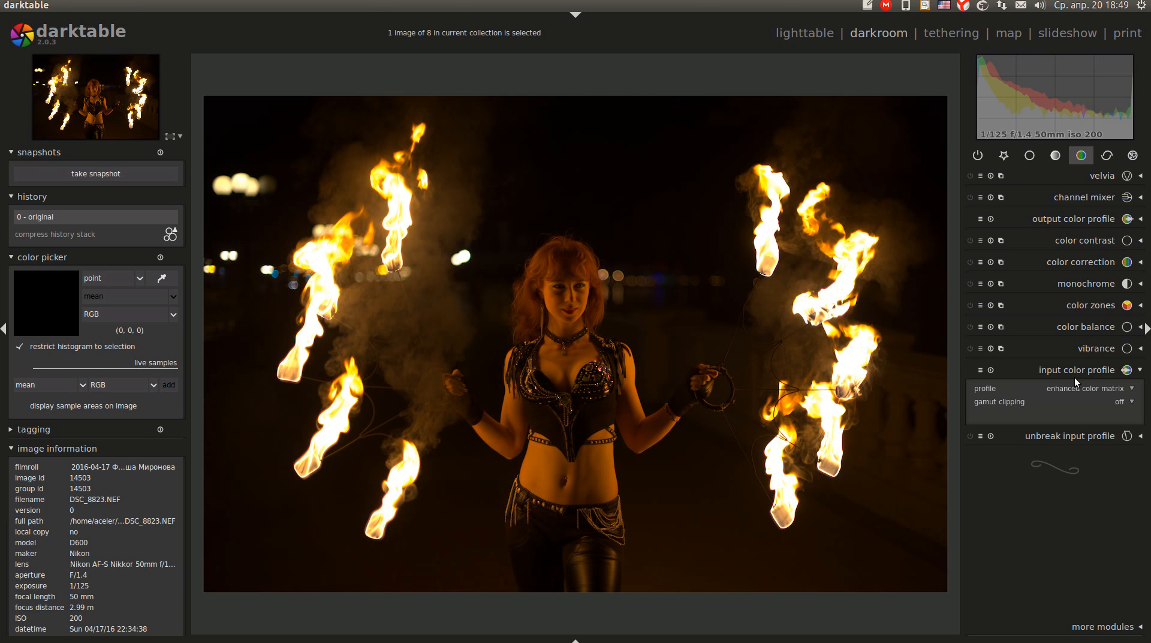
click(1106, 386)
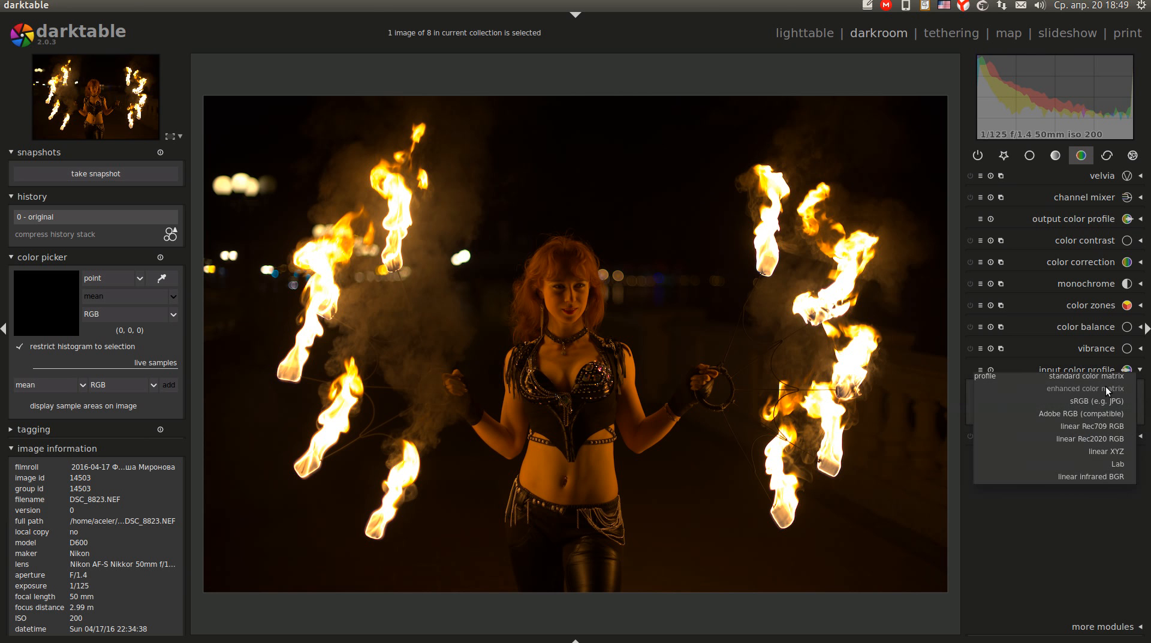
click(1073, 413)
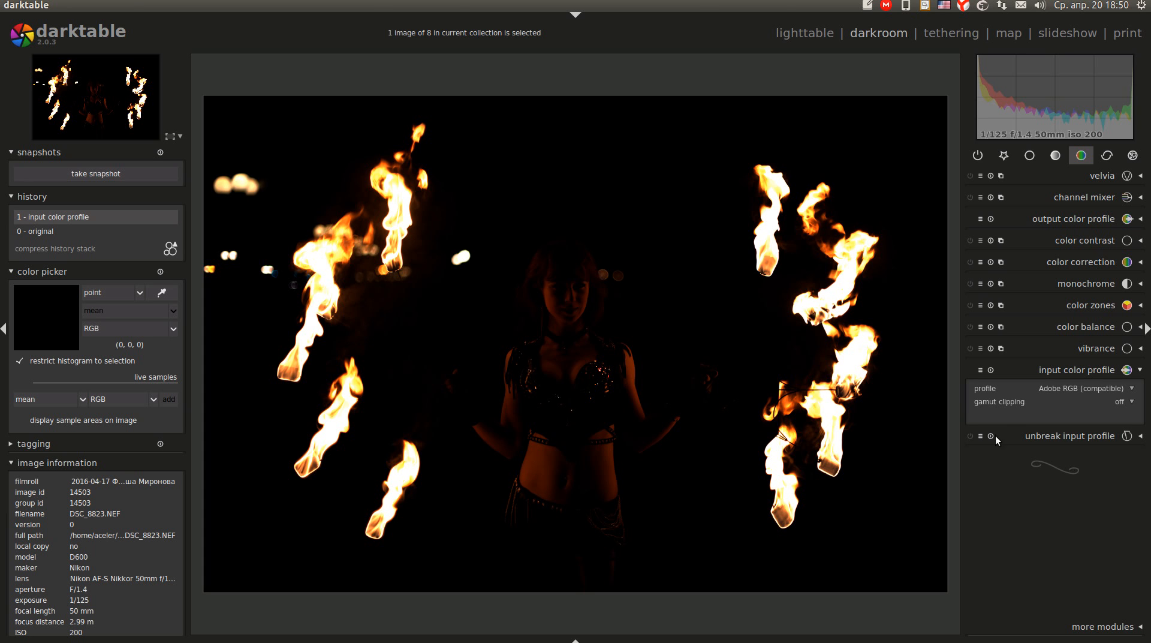
- Enable the unbreak input profile module with linear 0.0200 and gamma 0.3000
click(1065, 437)
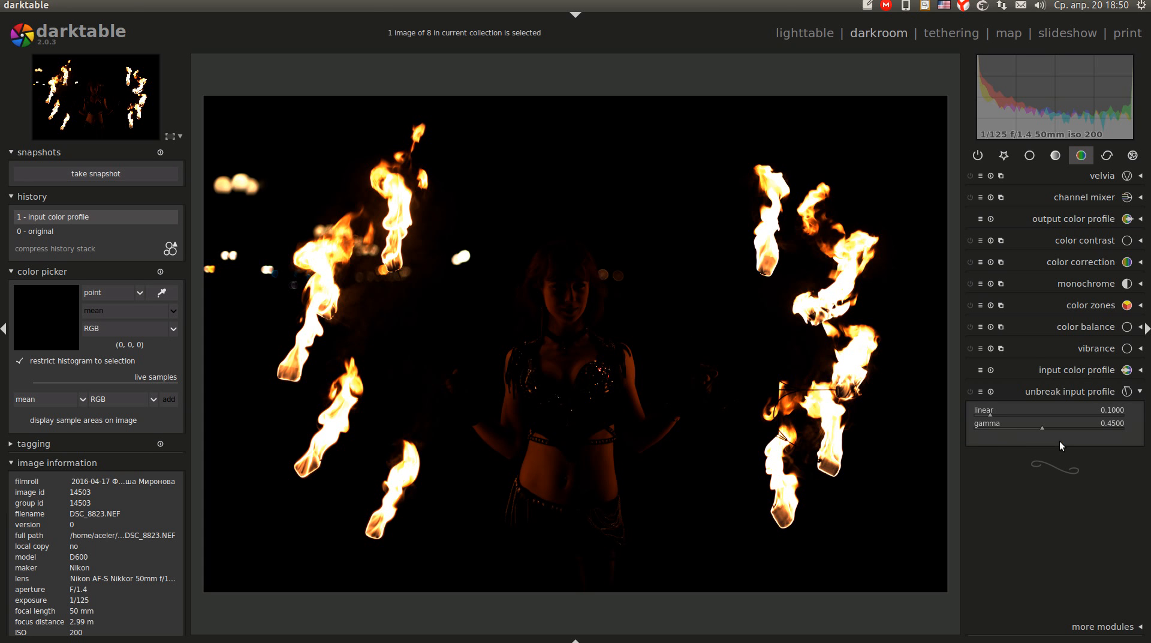
click(980, 391)
click(1008, 404)
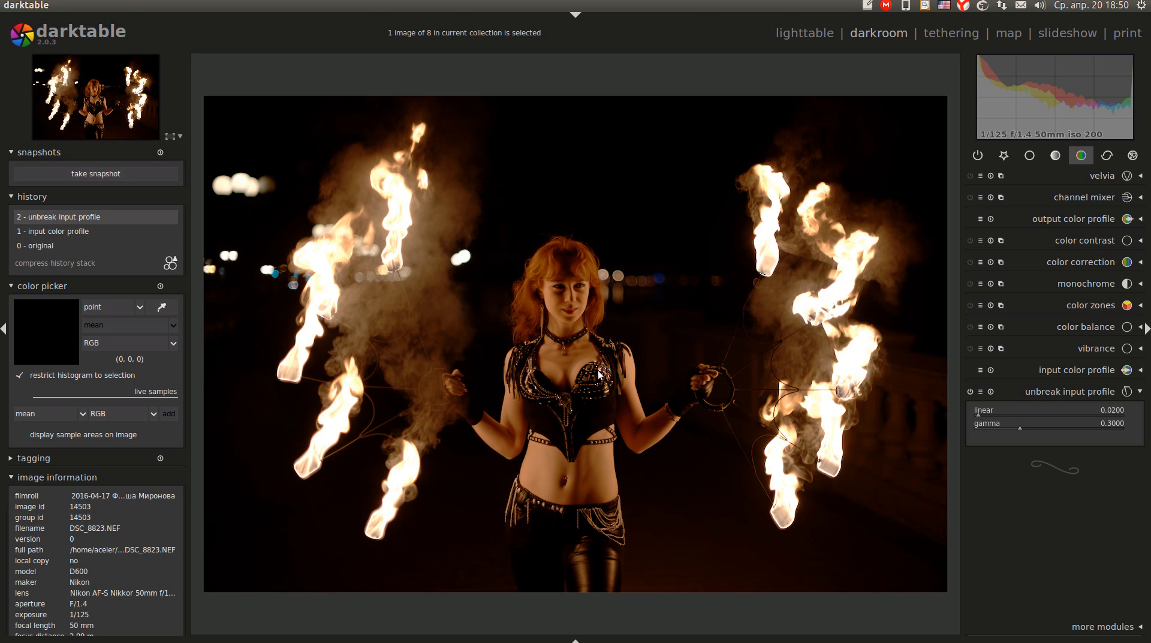
- Raise the color contrast to 1.32 for both green vs magenta and blue vs yellow
click(1030, 156)
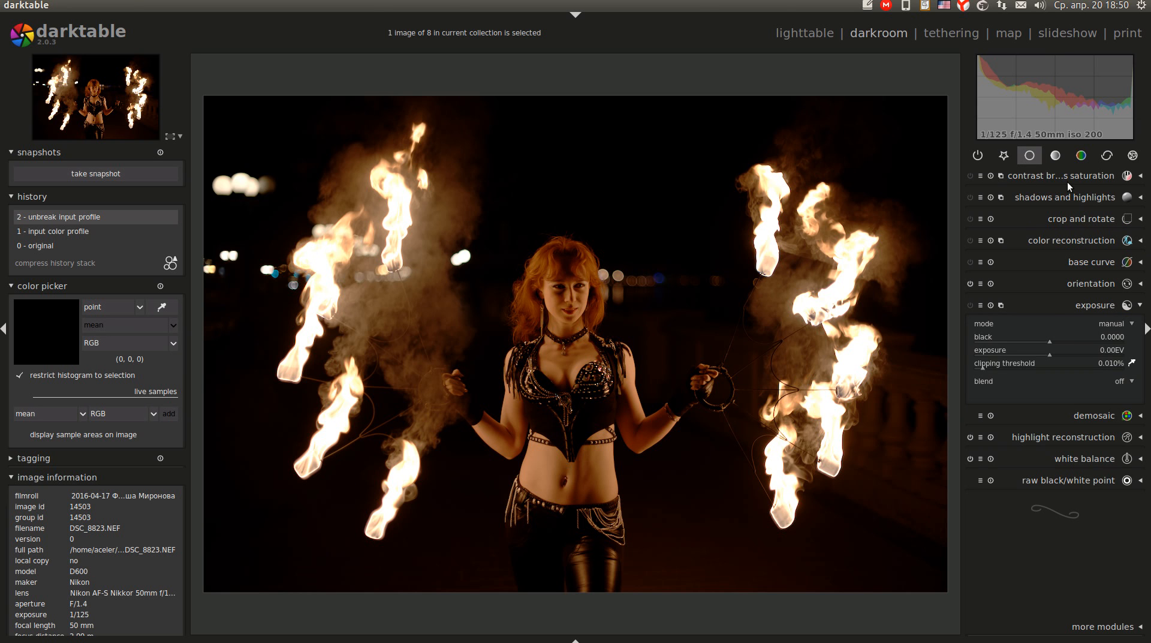
click(1077, 159)
click(1083, 240)
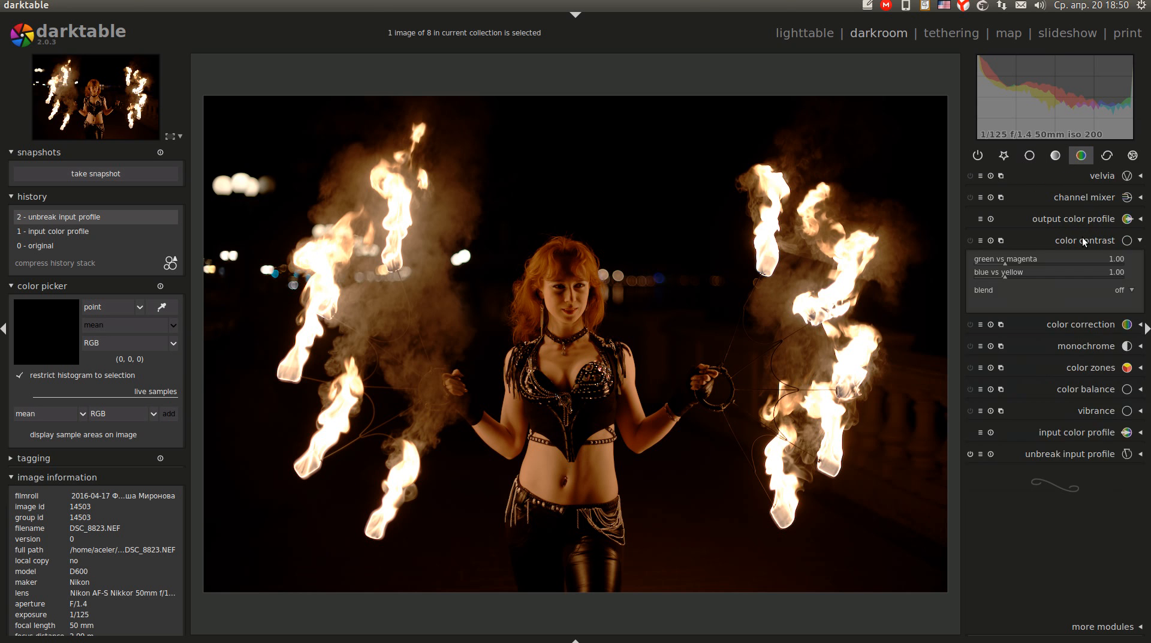
click(1029, 264)
click(1028, 275)
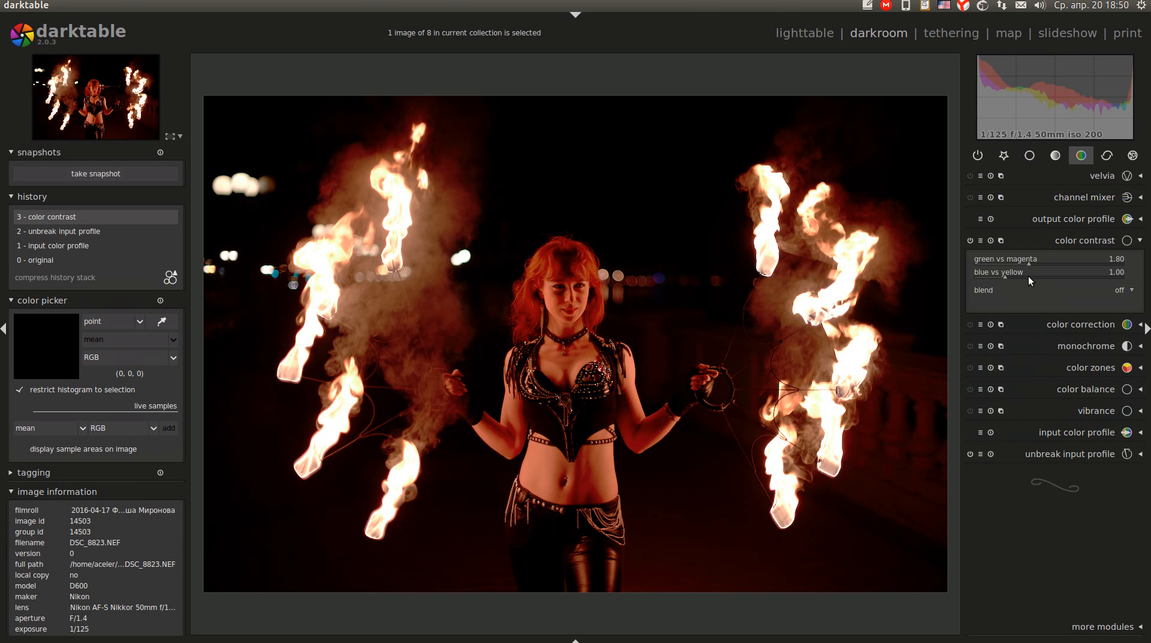
click(1015, 260)
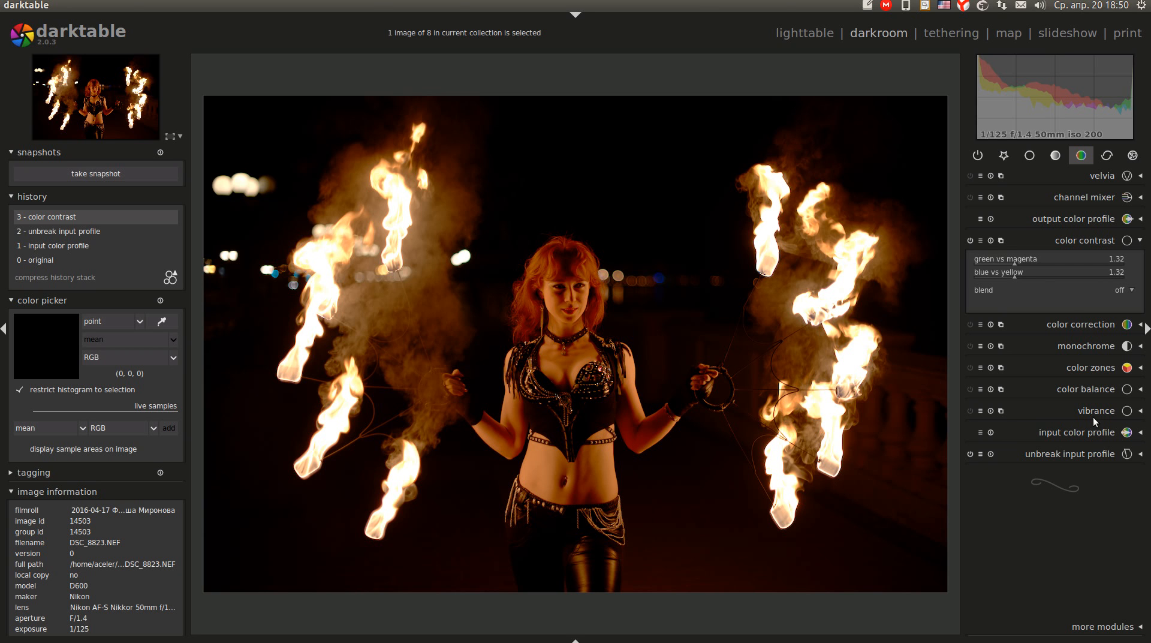
- Set the white balance by spot, sampling a small patch of dark background beside the flames on the photo's right side
click(1036, 157)
click(1061, 456)
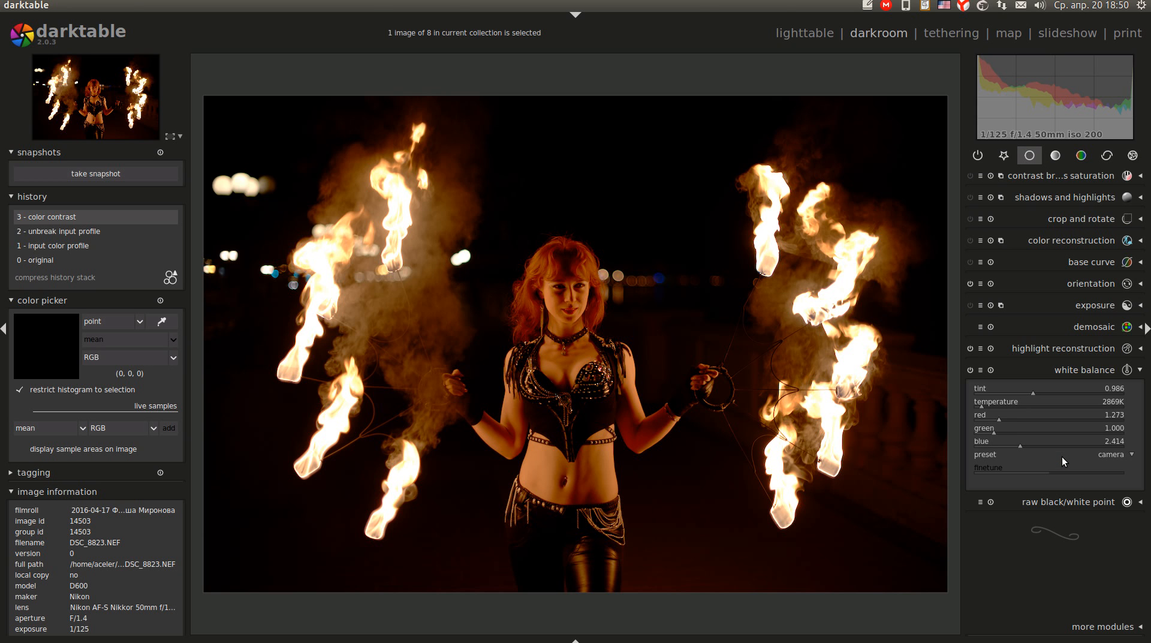
click(1109, 456)
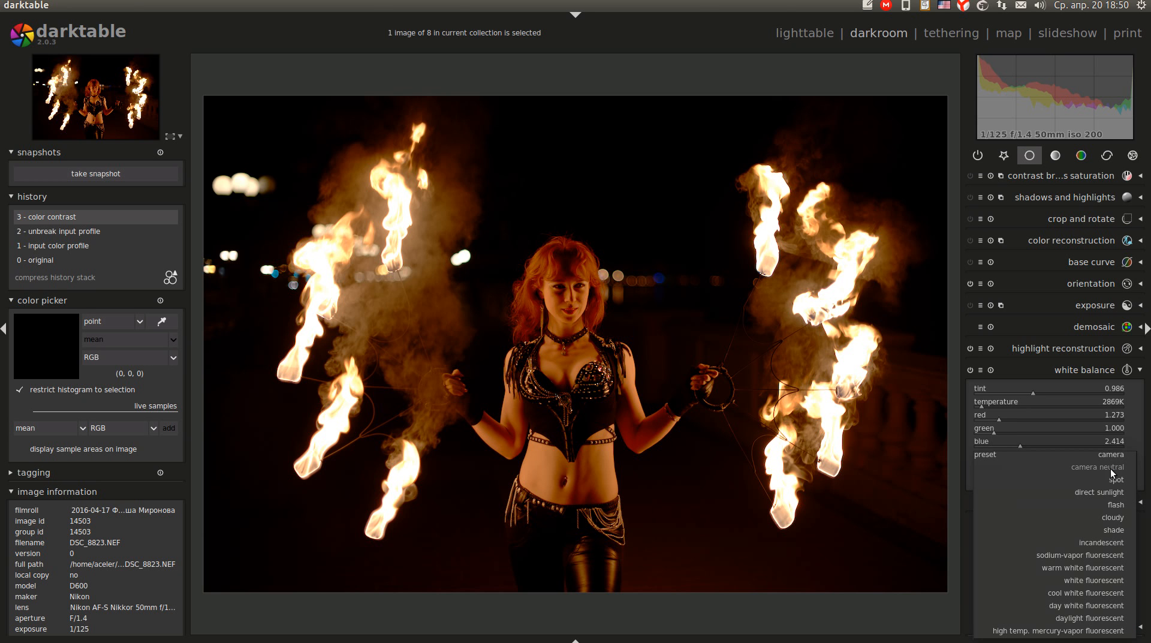
click(1109, 479)
click(1093, 456)
click(1109, 477)
drag(894, 419, 899, 430)
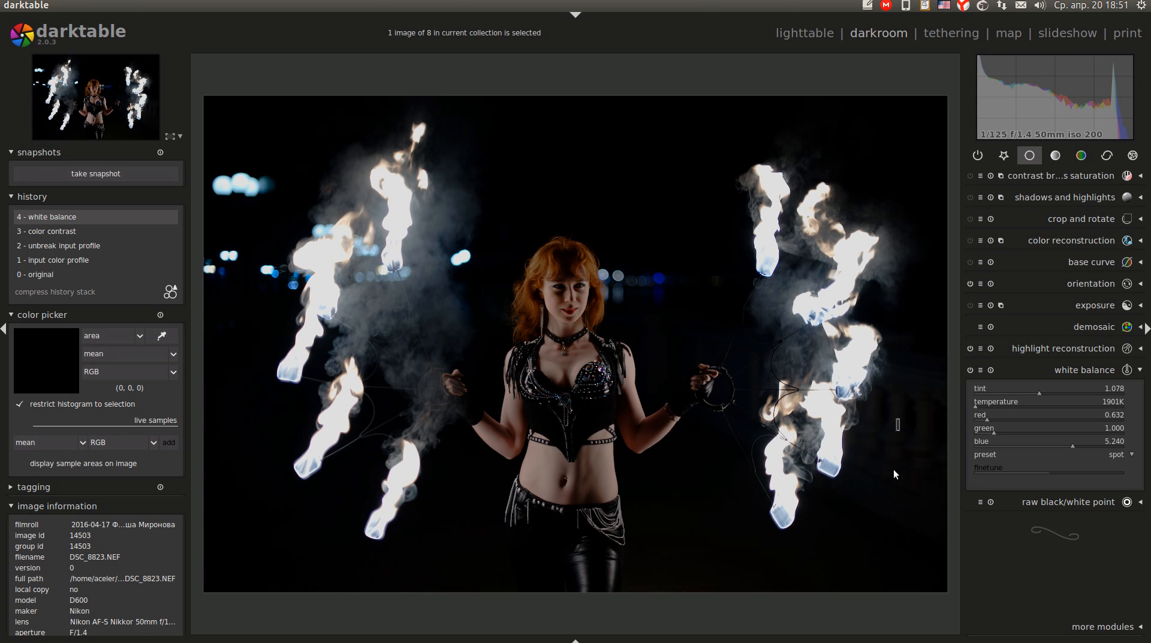
- Set the exposure to 2 EV in manual mode
click(1074, 307)
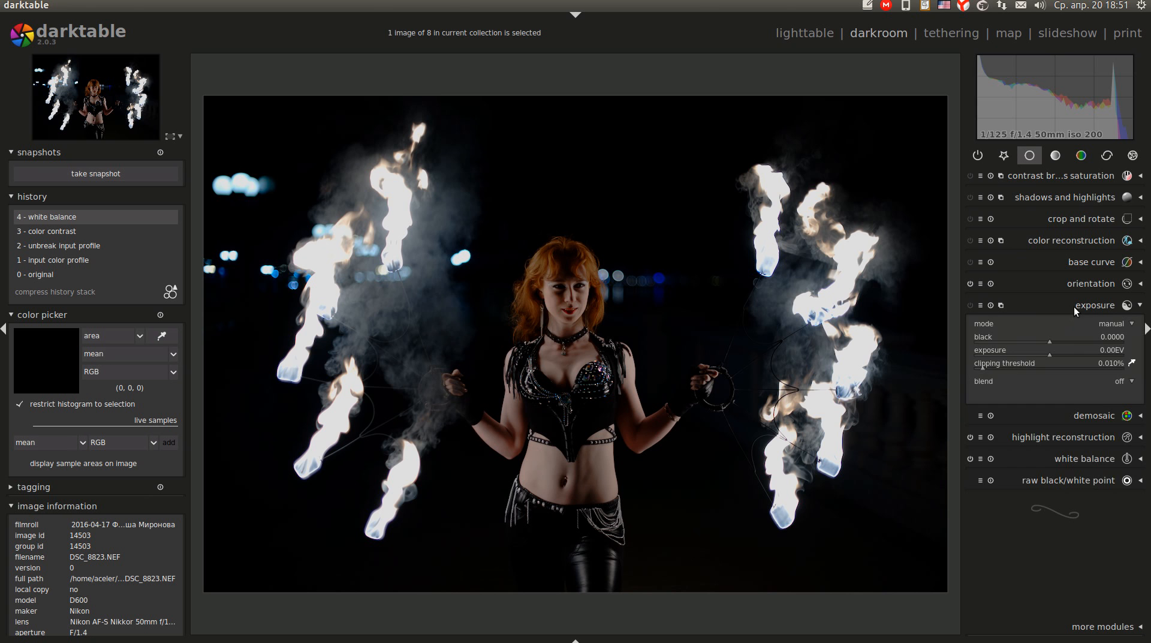
click(1063, 353)
right_click(1064, 352)
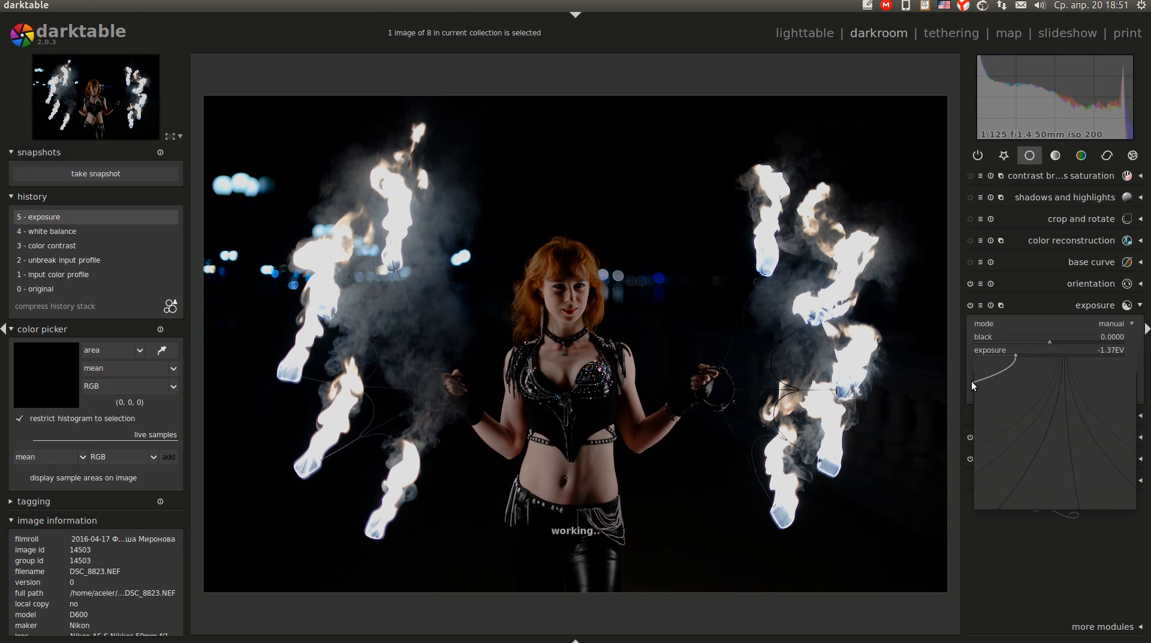
text(2)
key(Return)
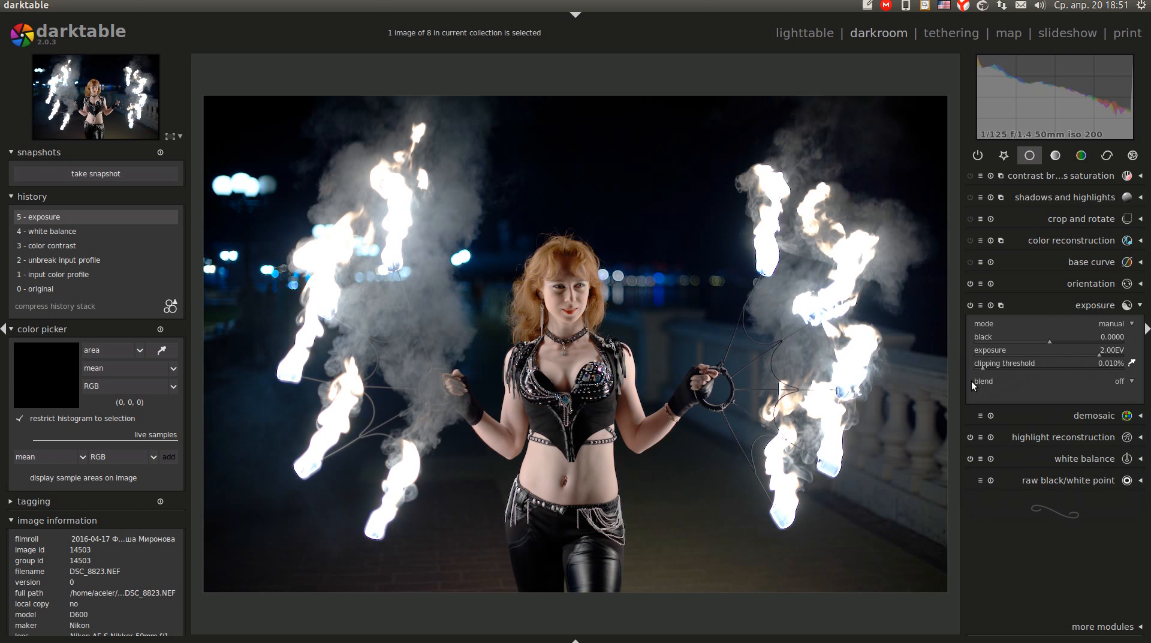
- Redo the spot white balance by sampling a rectangular area of skin on the woman's belly beside the navel
click(1092, 459)
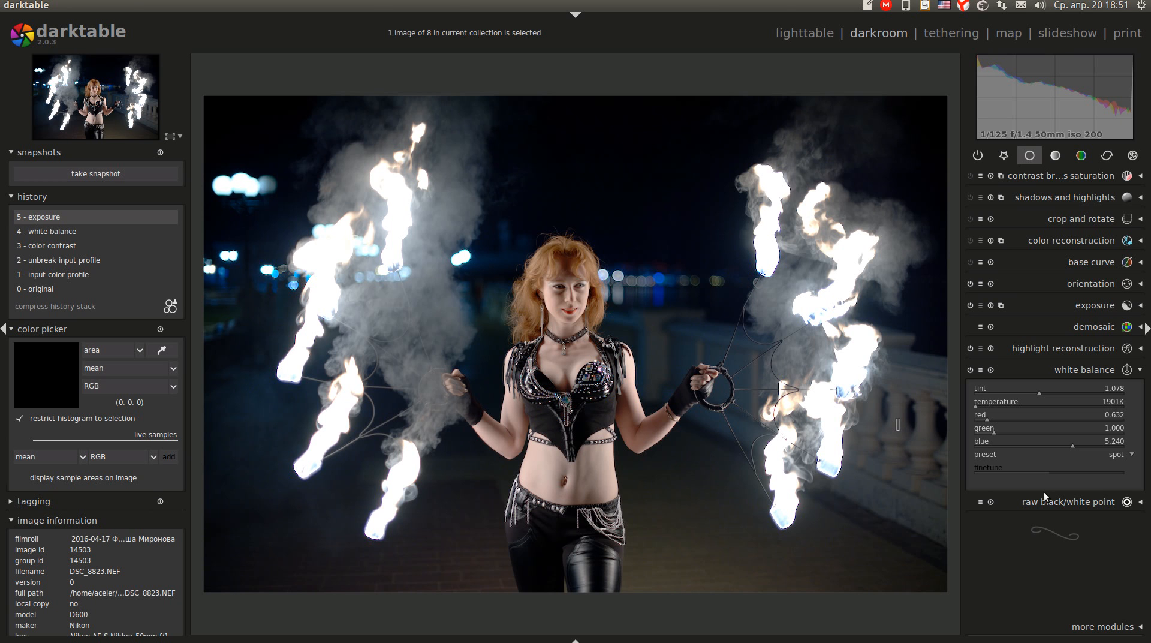
click(1105, 455)
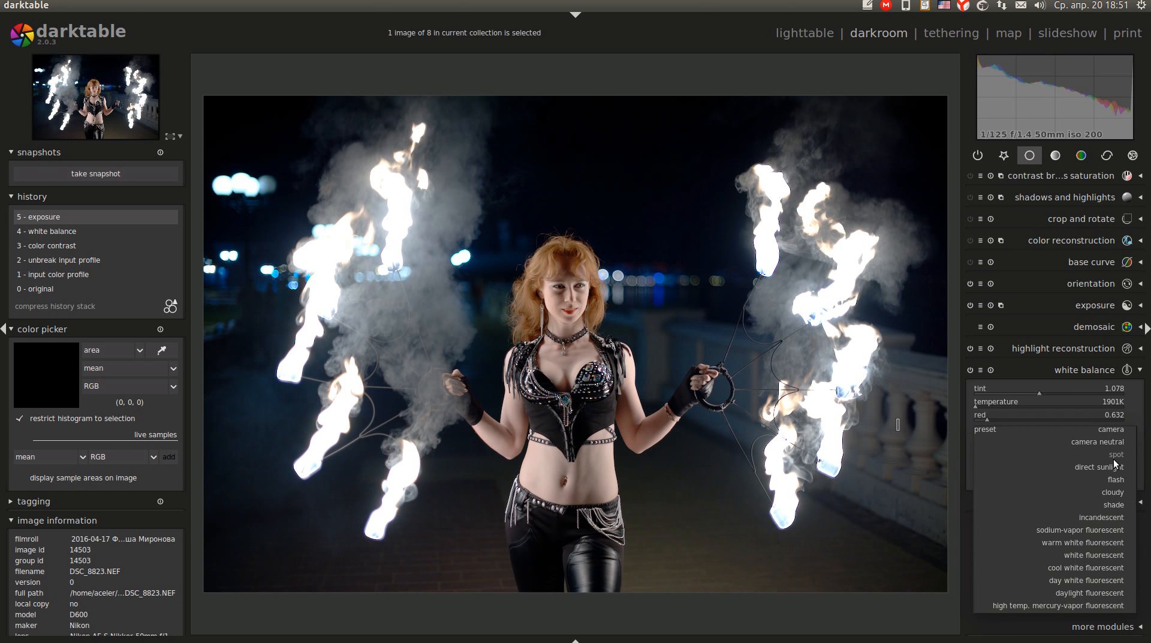
click(1114, 459)
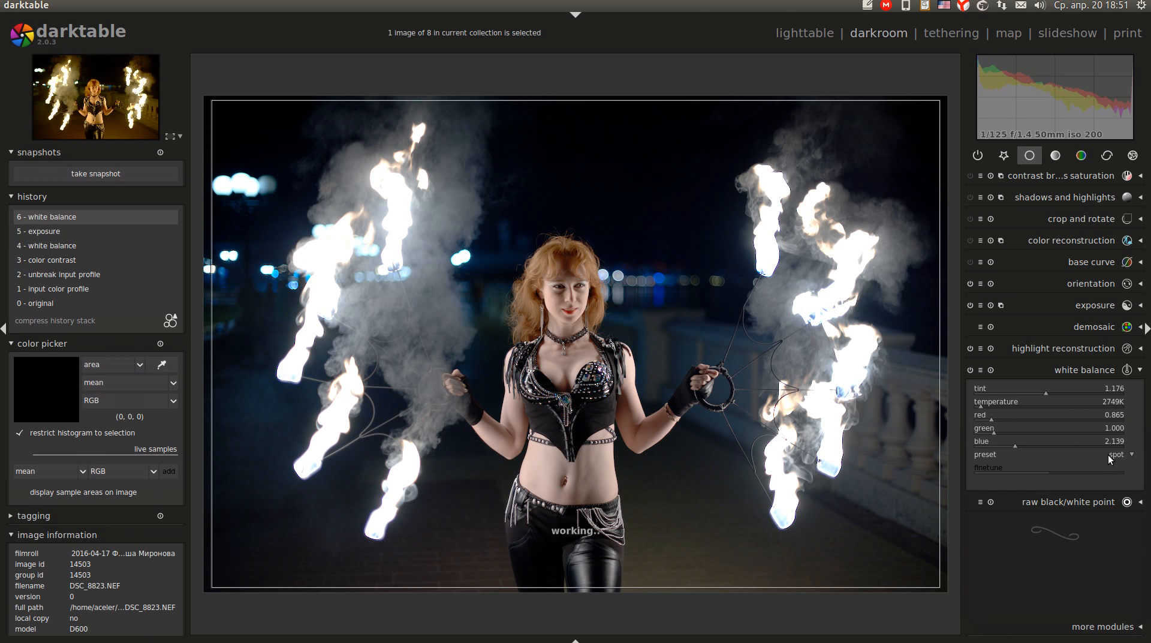
middle_click(538, 481)
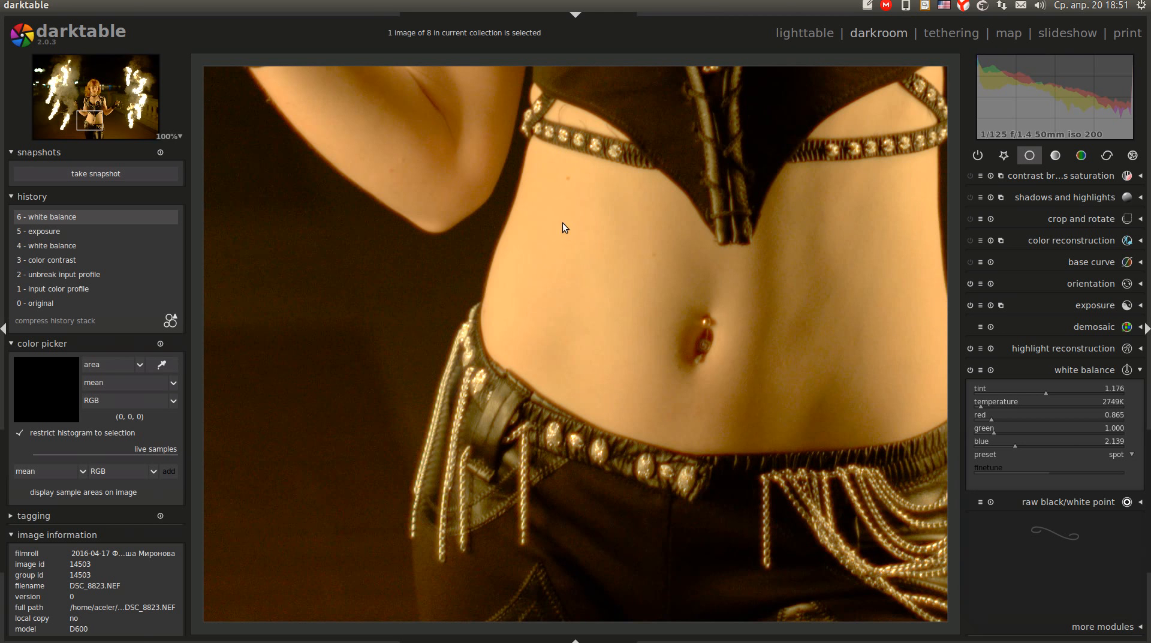
drag(542, 206, 645, 358)
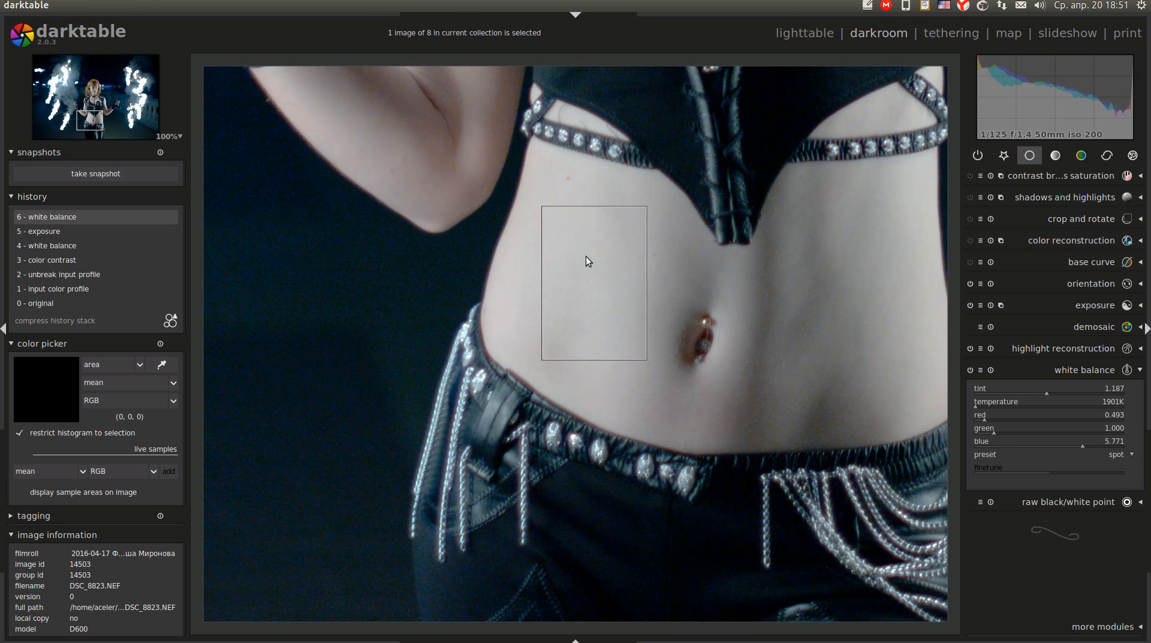
drag(741, 421, 654, 365)
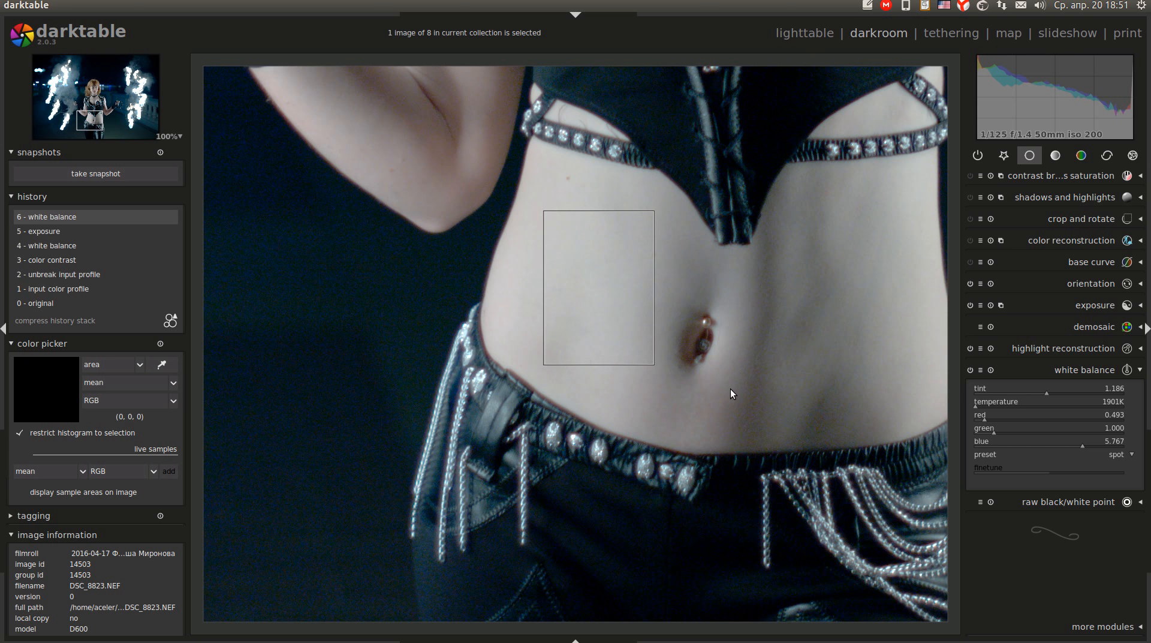
middle_click(730, 390)
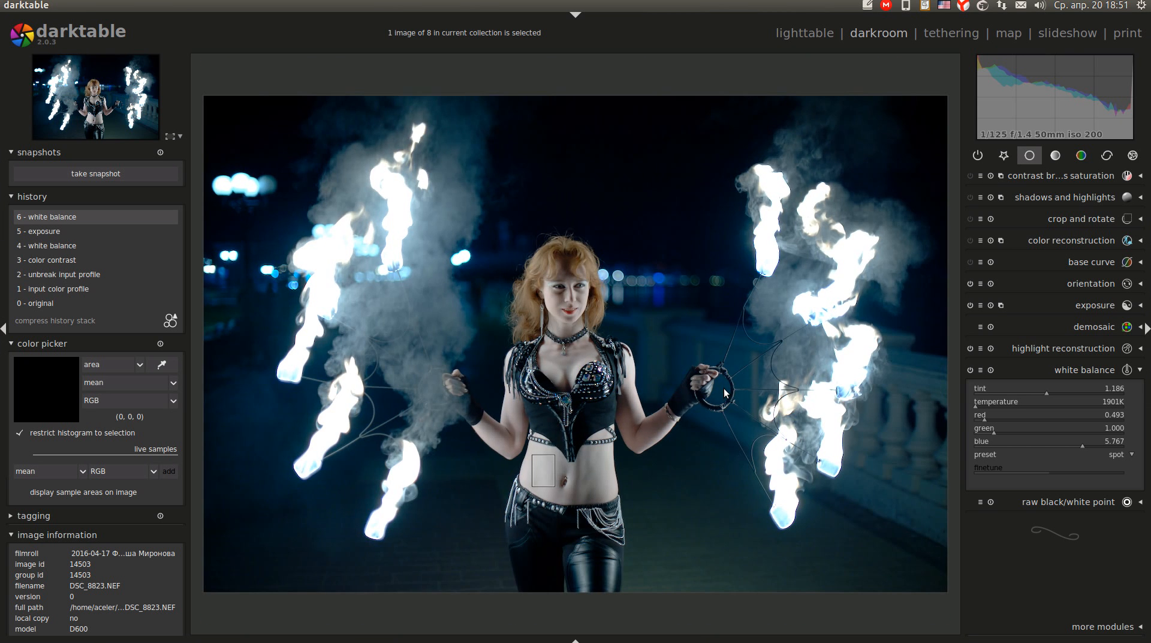
click(1095, 368)
- Shift the highlights slightly from neutral toward warm orange with the color correction module
click(1082, 158)
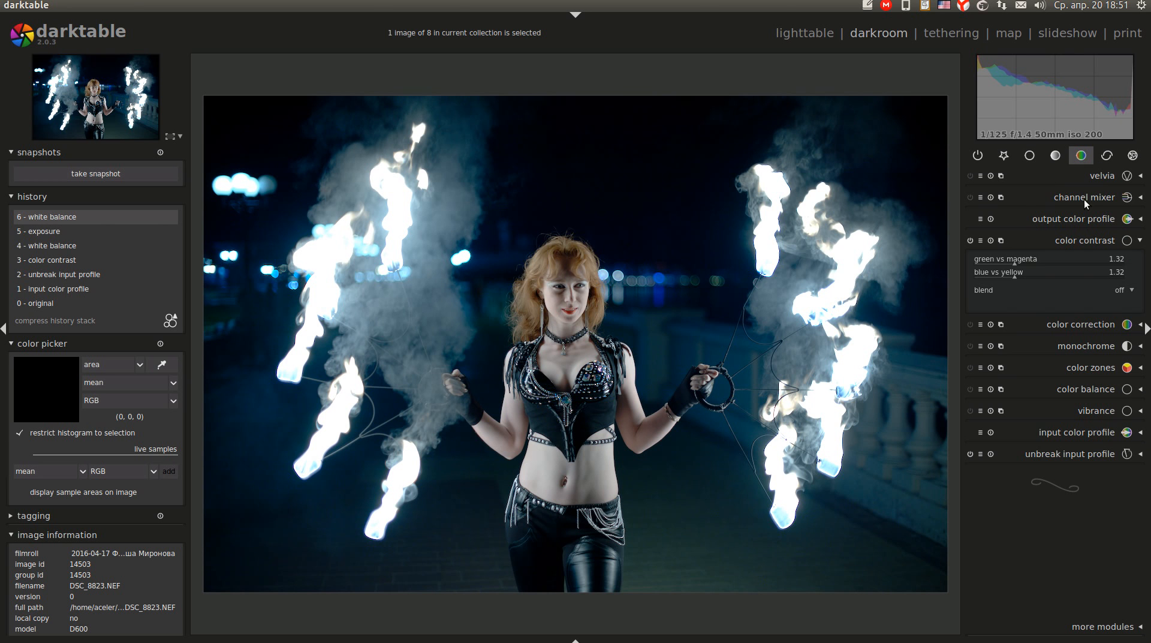
click(1083, 240)
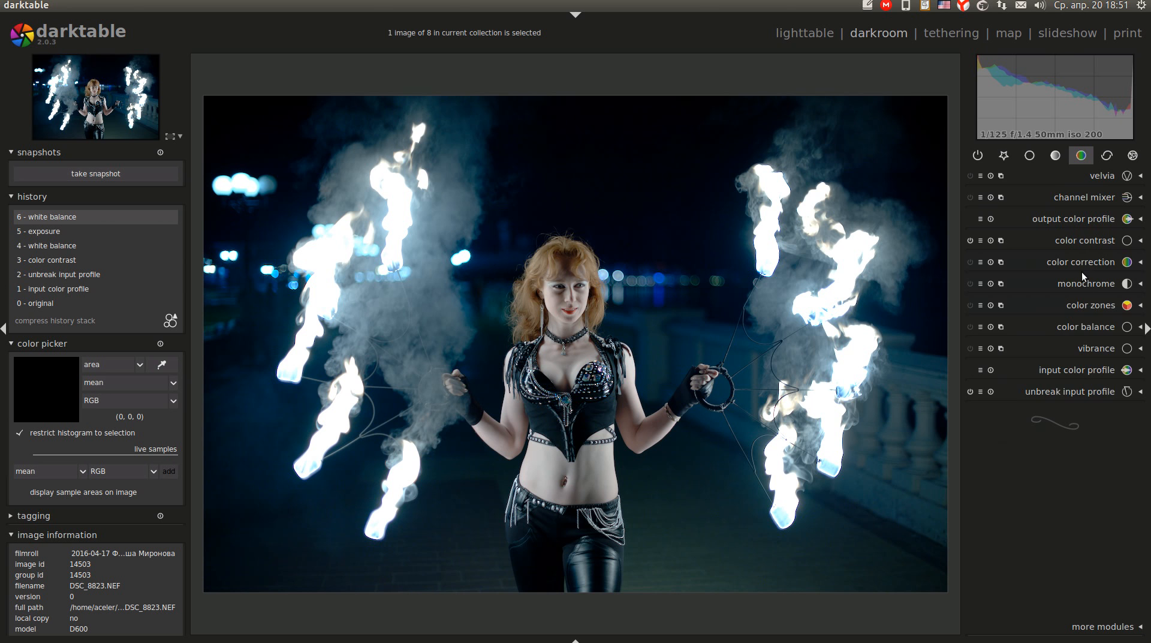
click(1081, 267)
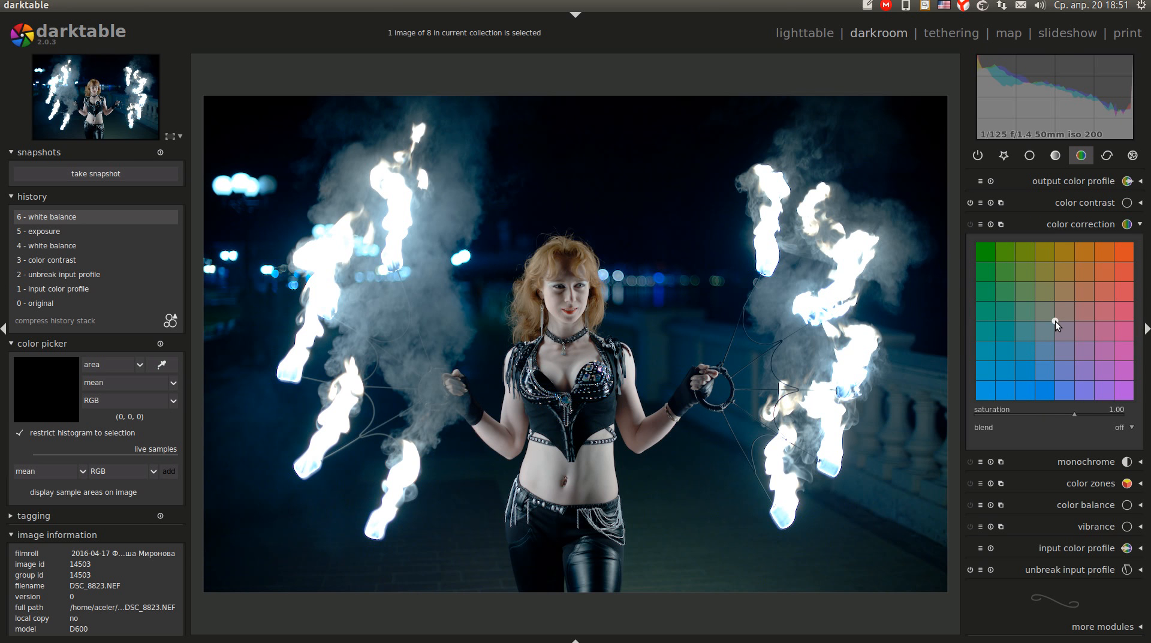
drag(1056, 322, 1067, 307)
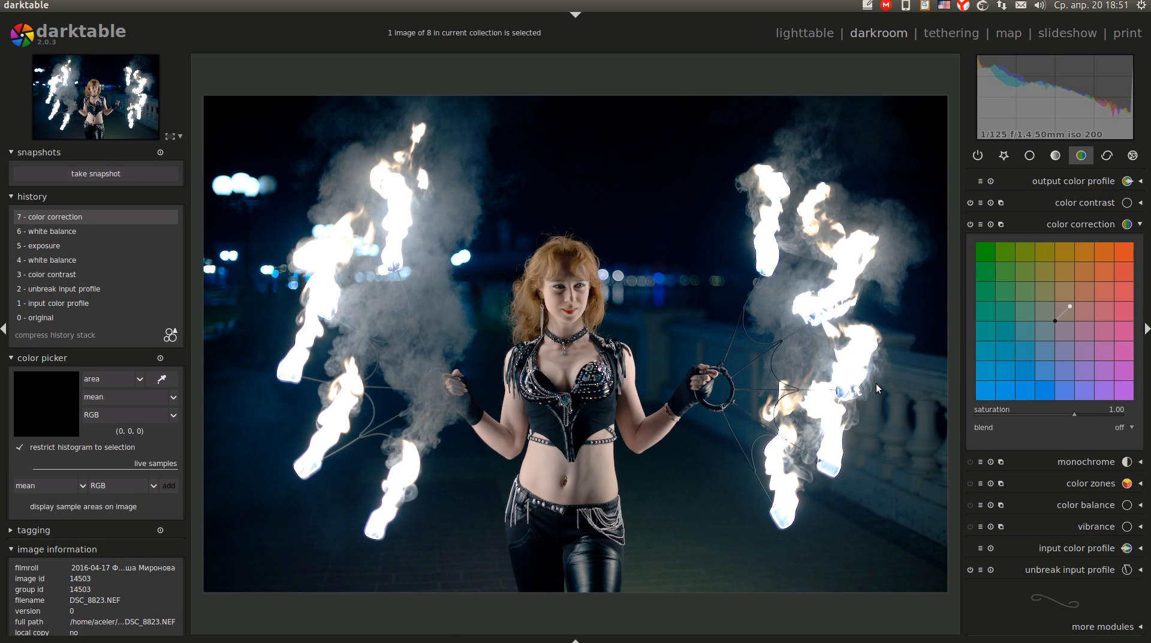
- Compare the belly's skin tone at 100% with color correction disabled and enabled again
middle_click(554, 493)
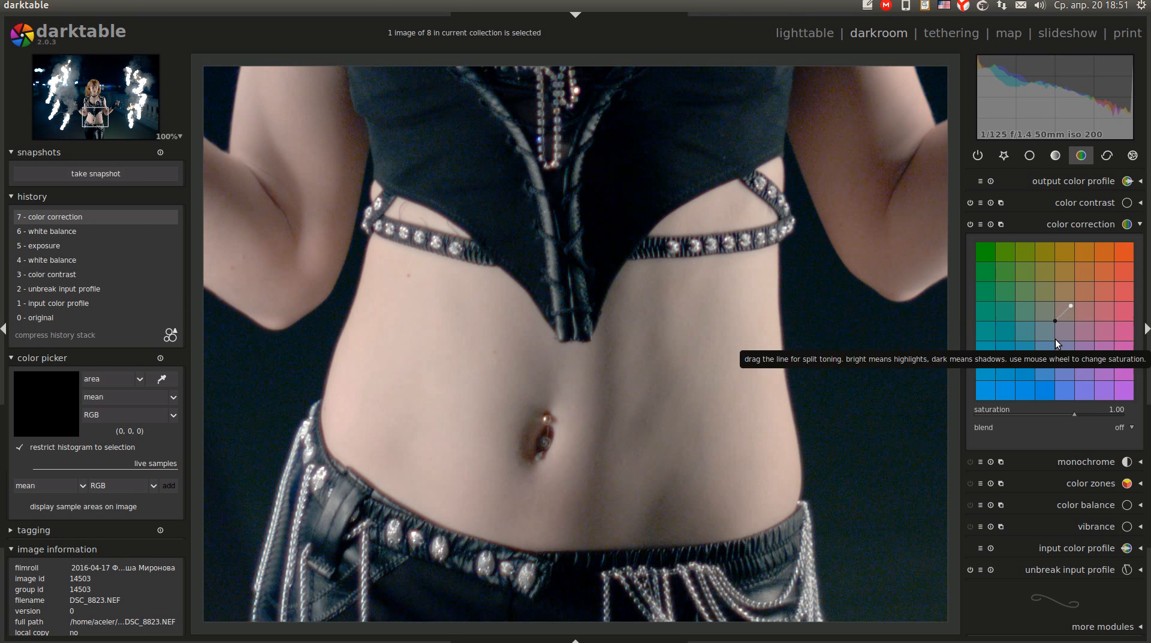
click(970, 223)
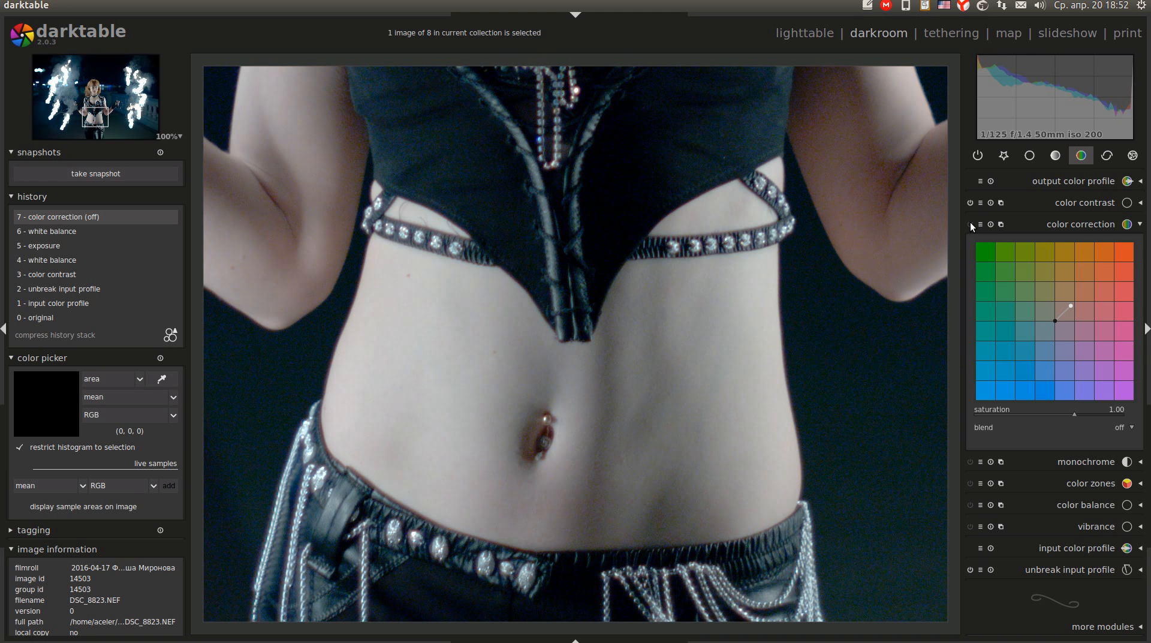
click(970, 223)
middle_click(703, 329)
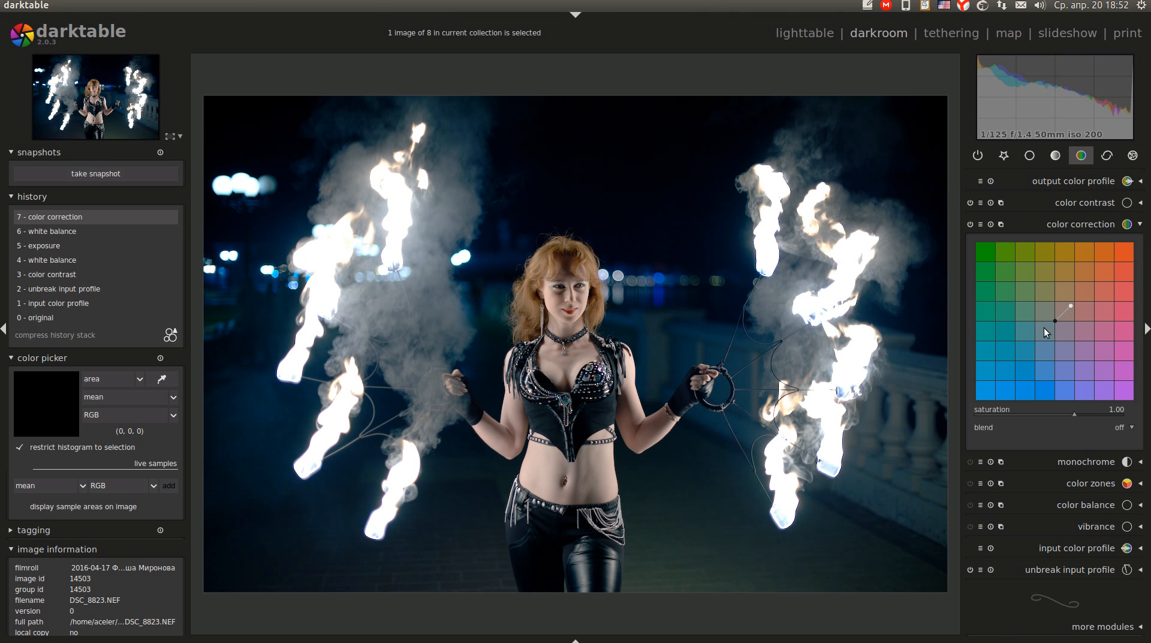
- Fine-tune the shadows point of the color correction, keeping it close to the neutral centre of the grid
mouse_move(1055, 320)
mouse_down()
mouse_move(1036, 350)
mouse_move(1046, 300)
mouse_move(1035, 288)
mouse_move(1068, 277)
mouse_move(1027, 361)
mouse_move(1052, 322)
mouse_up()
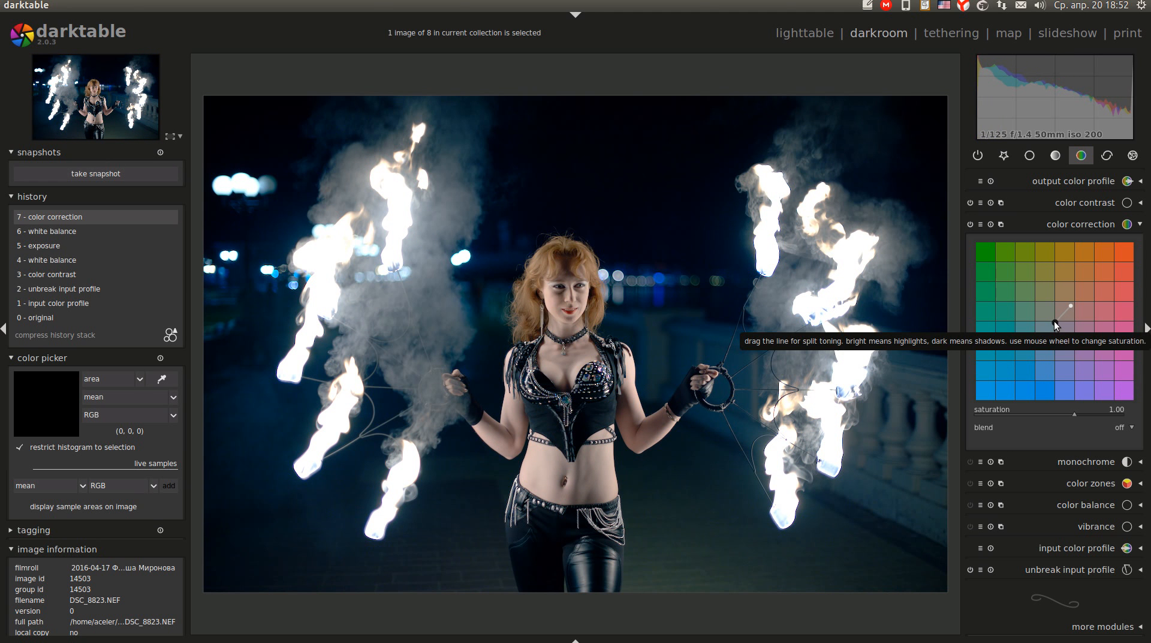
right_click(1055, 321)
click(1054, 329)
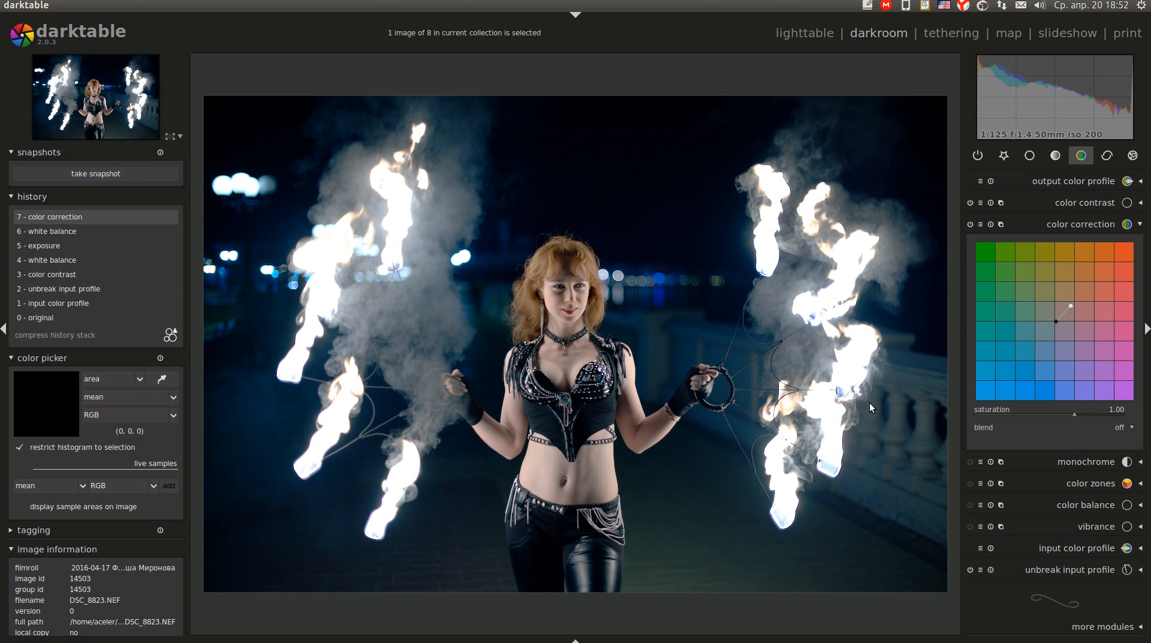
- Increase the green vs magenta color contrast to 1.98
click(1024, 158)
click(1012, 158)
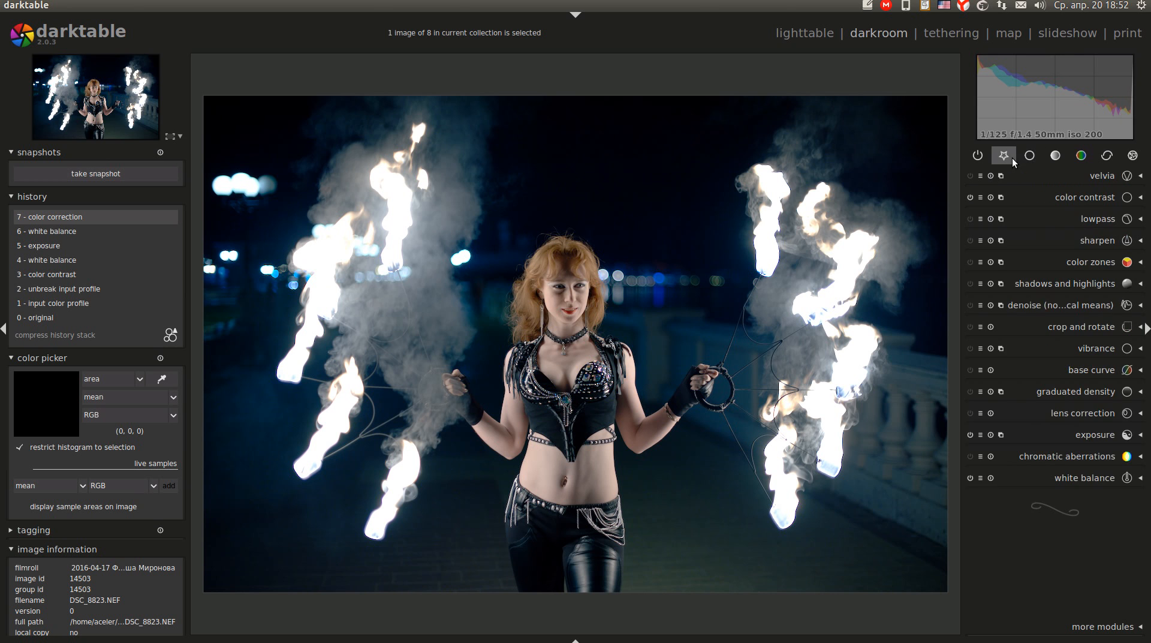
click(1056, 155)
click(1081, 155)
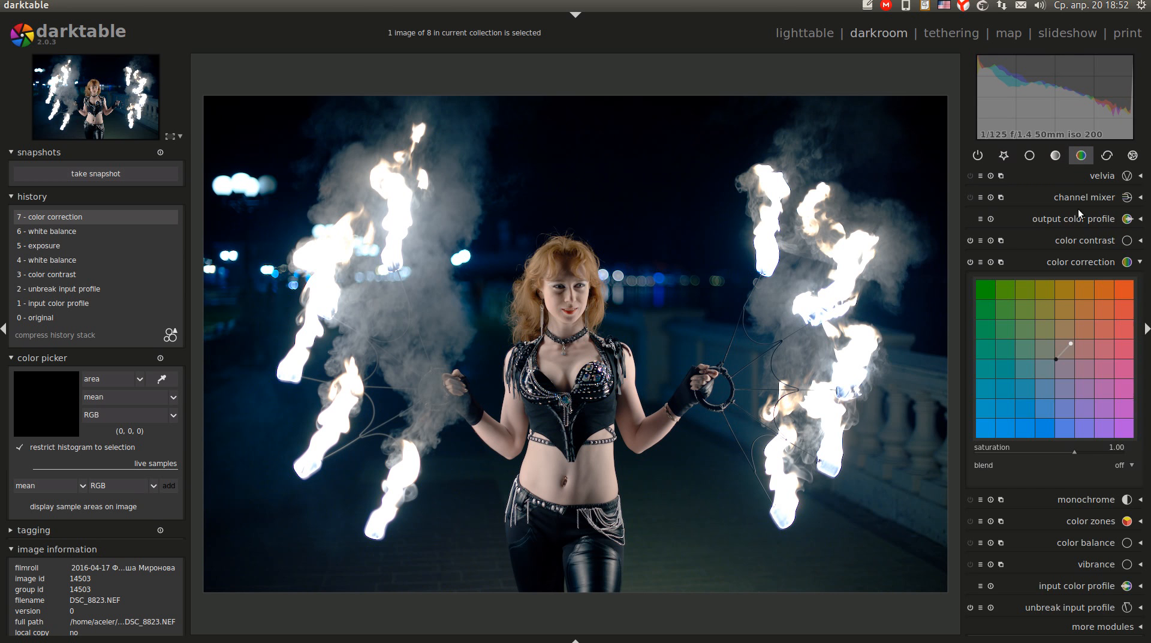
click(1074, 240)
click(1035, 262)
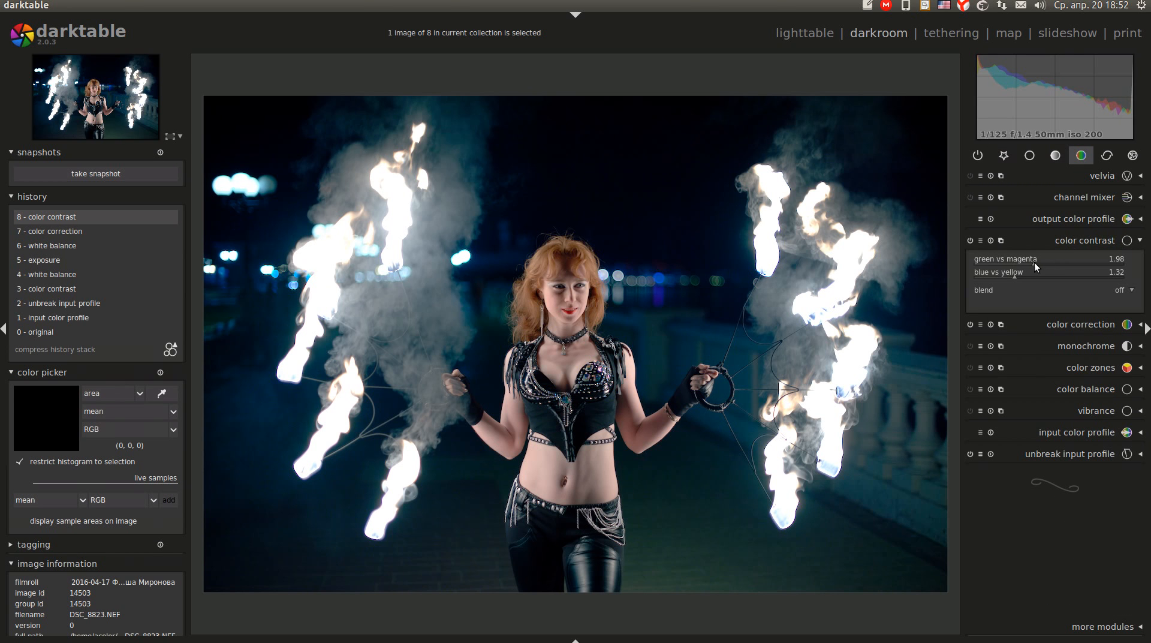
- Set the blue vs yellow color contrast to 2.02 and check the face at 100%
click(1035, 276)
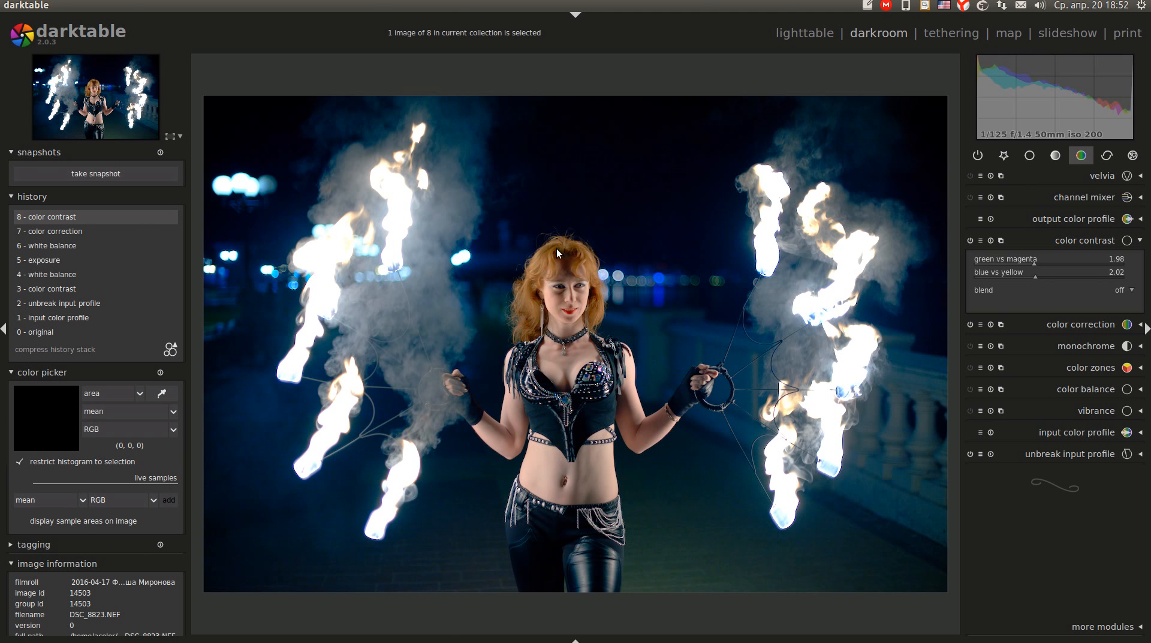
middle_click(571, 317)
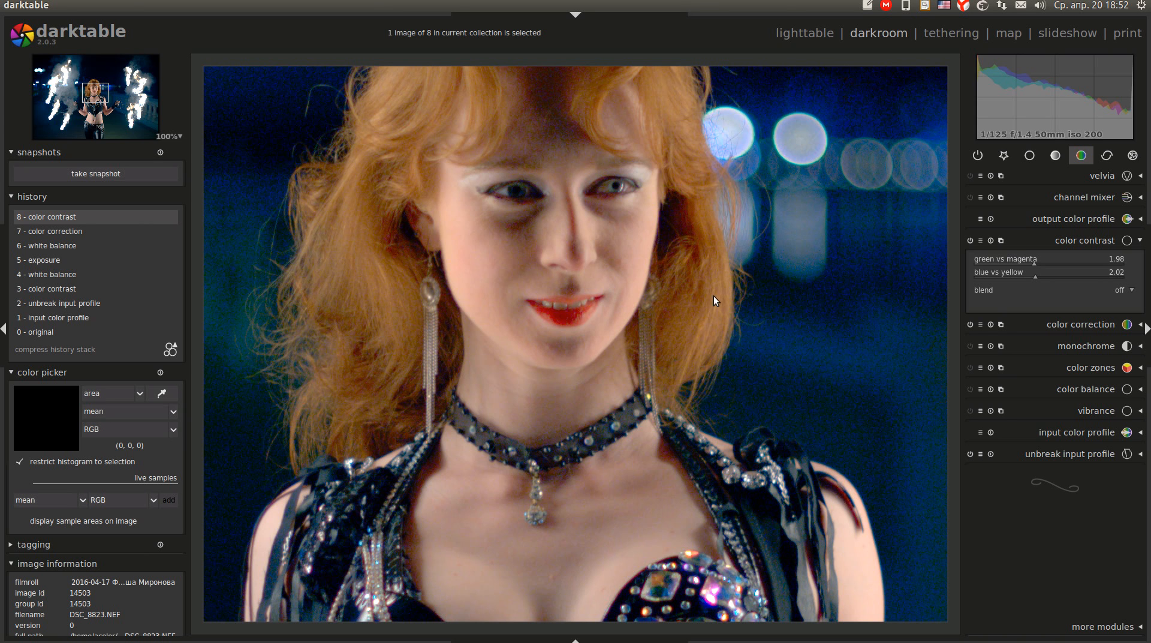
middle_click(571, 314)
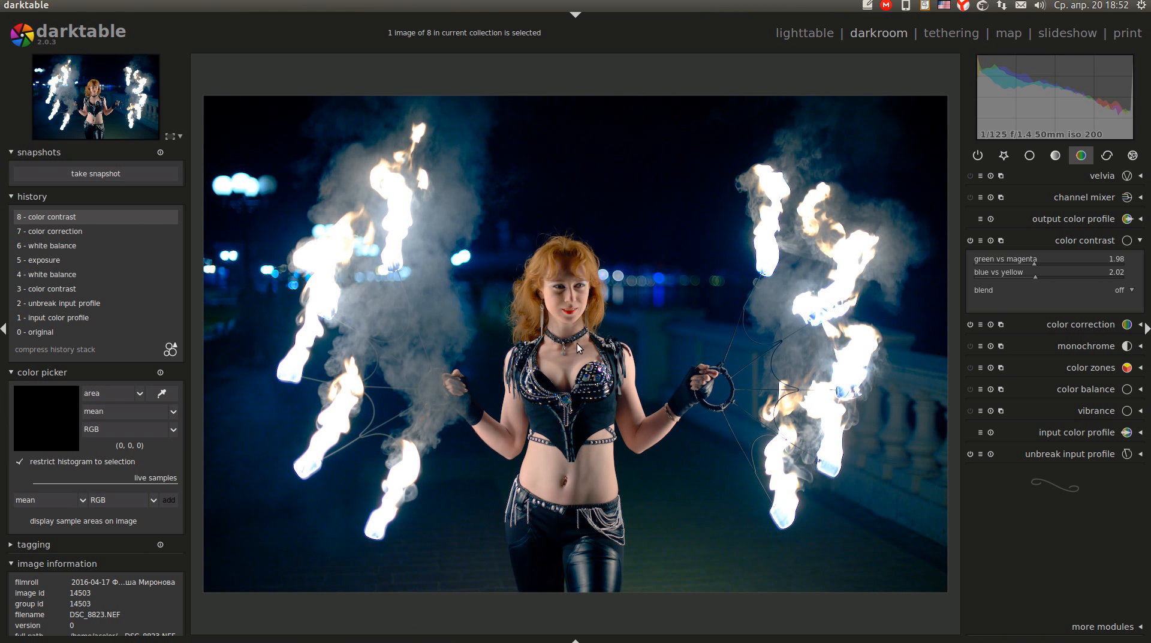
- Slightly lower the saturation of the blue hues with the color zones module
click(1107, 368)
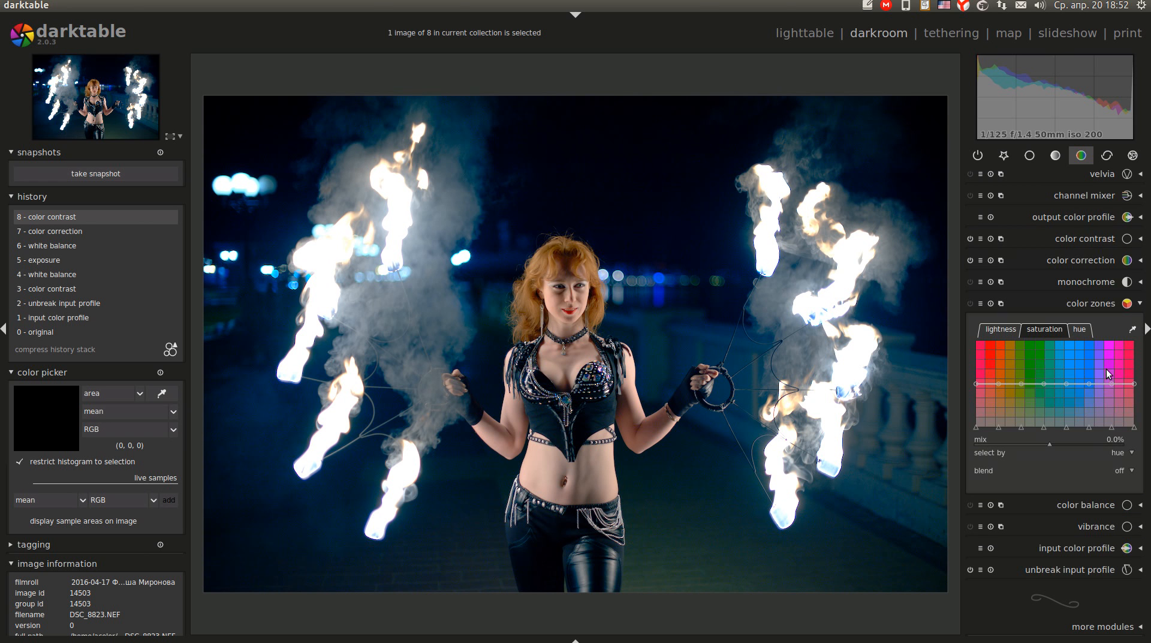
drag(1089, 384, 1088, 398)
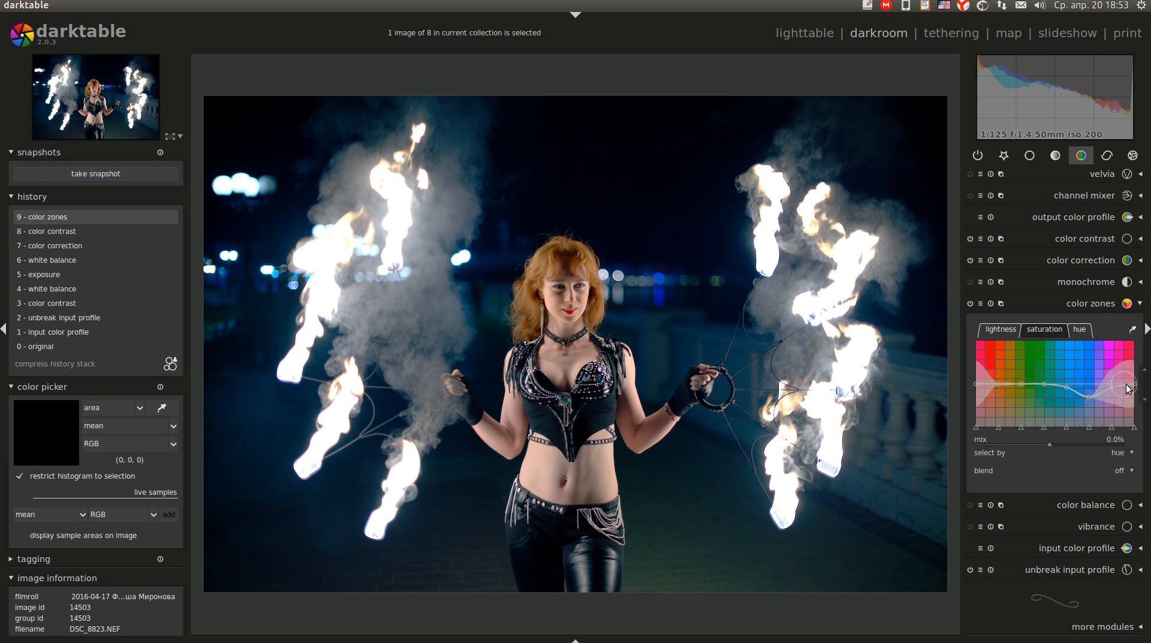
click(1098, 305)
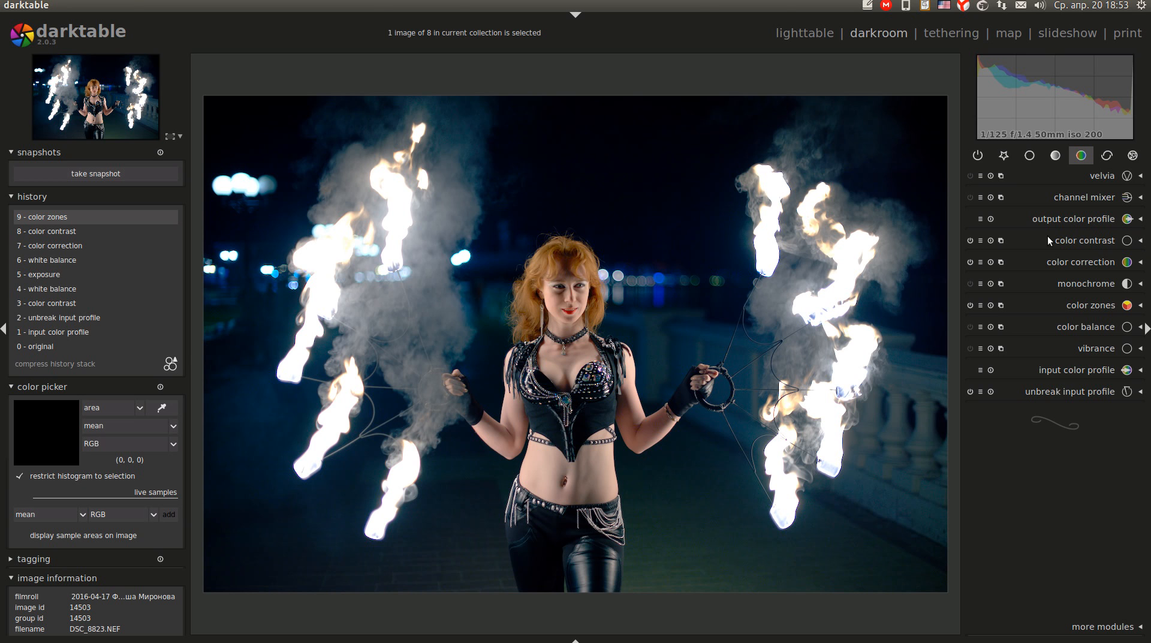
- Set the exposure module's blending to a parametric mask
click(1030, 155)
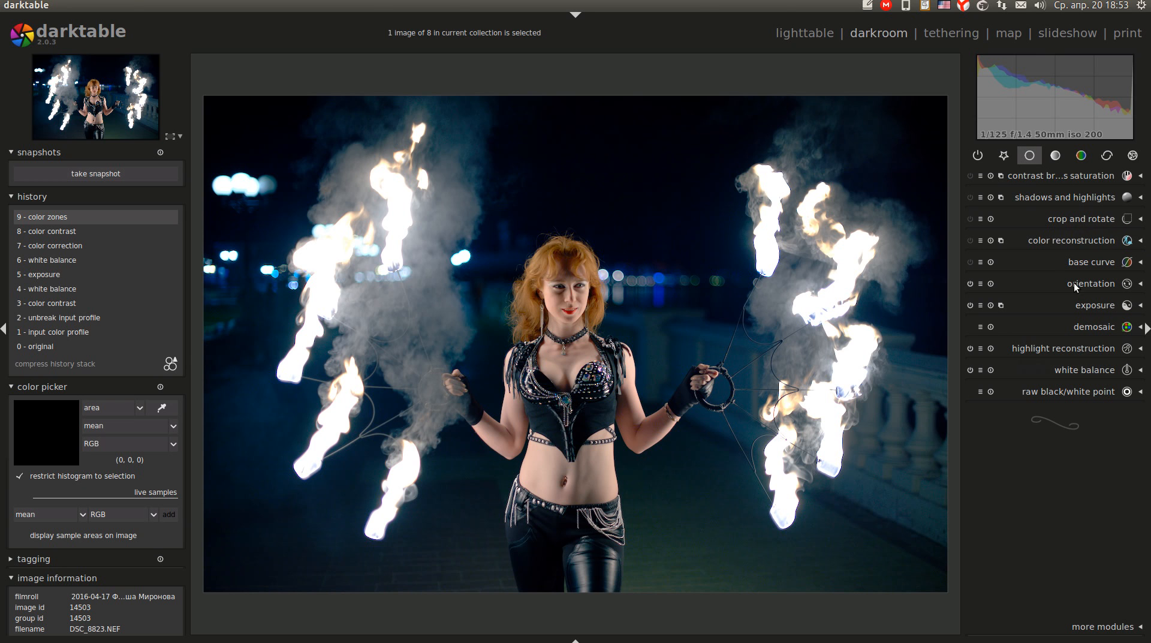
click(1086, 299)
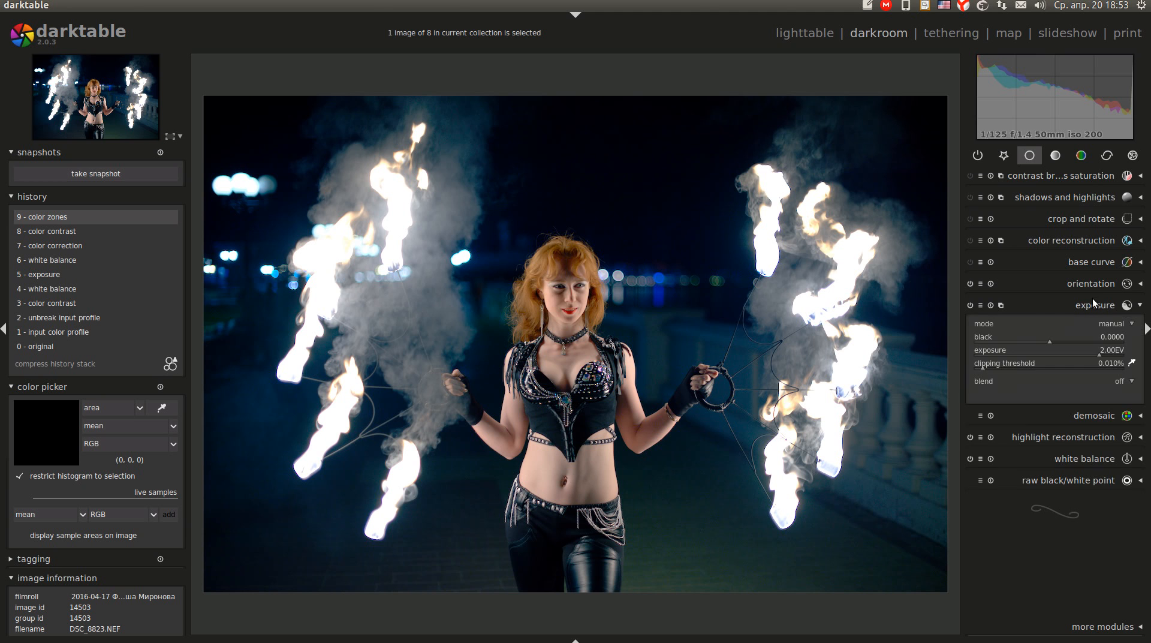
click(1123, 387)
click(1095, 418)
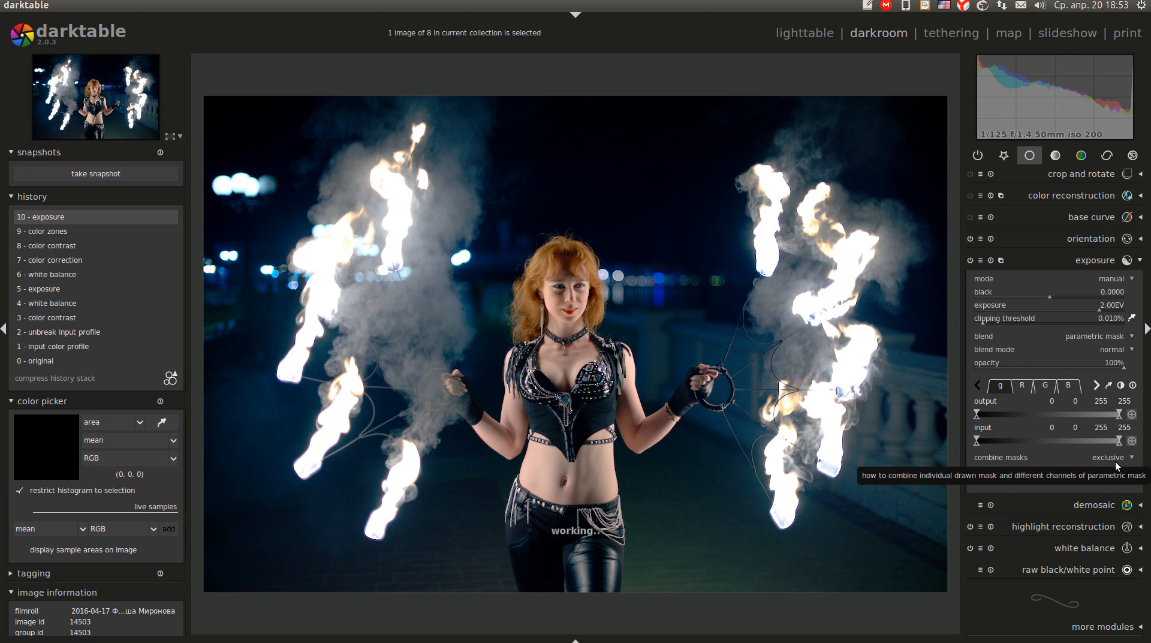
- Lower the upper limit of the exposure mask's gray input range to 134 while displaying the mask
click(1132, 472)
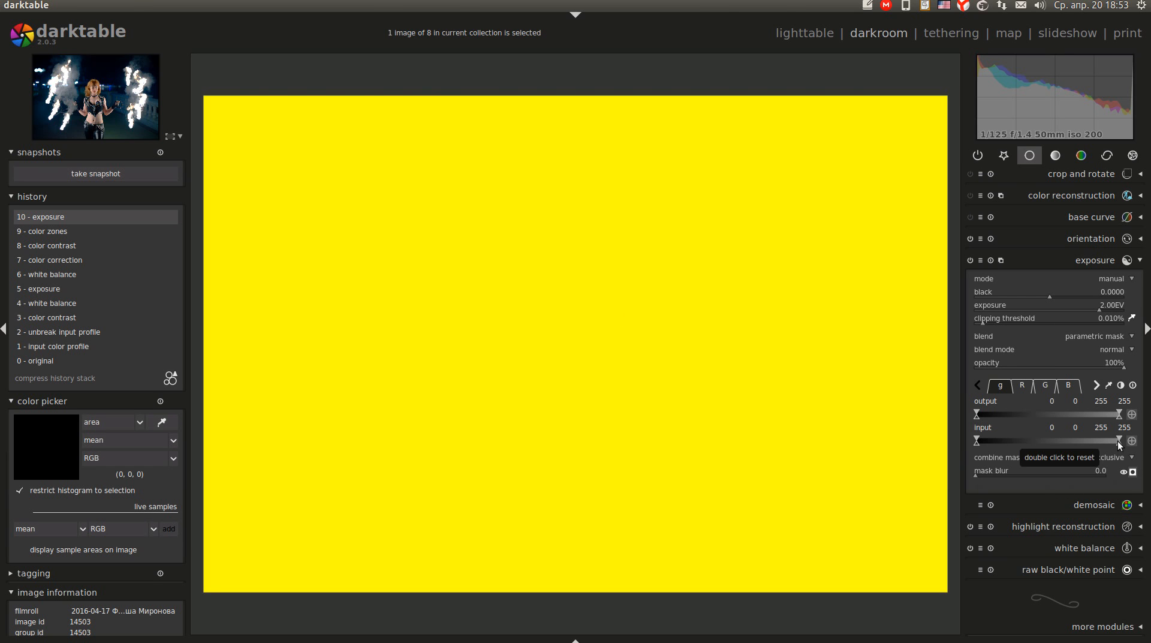
click(1117, 443)
drag(1120, 445, 1054, 443)
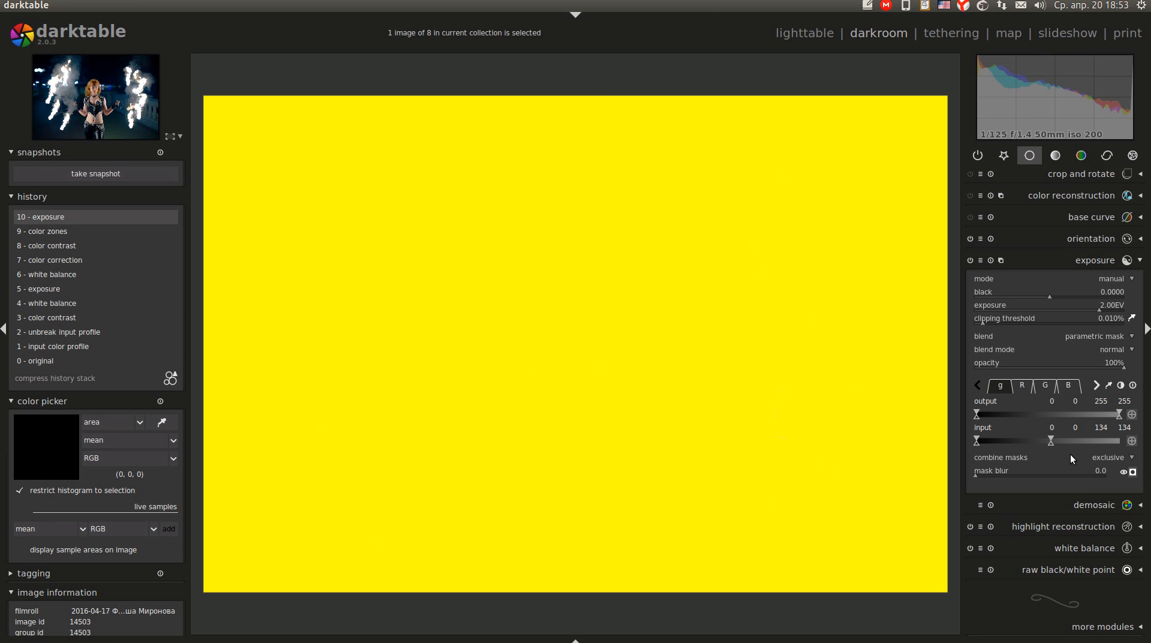
click(1133, 472)
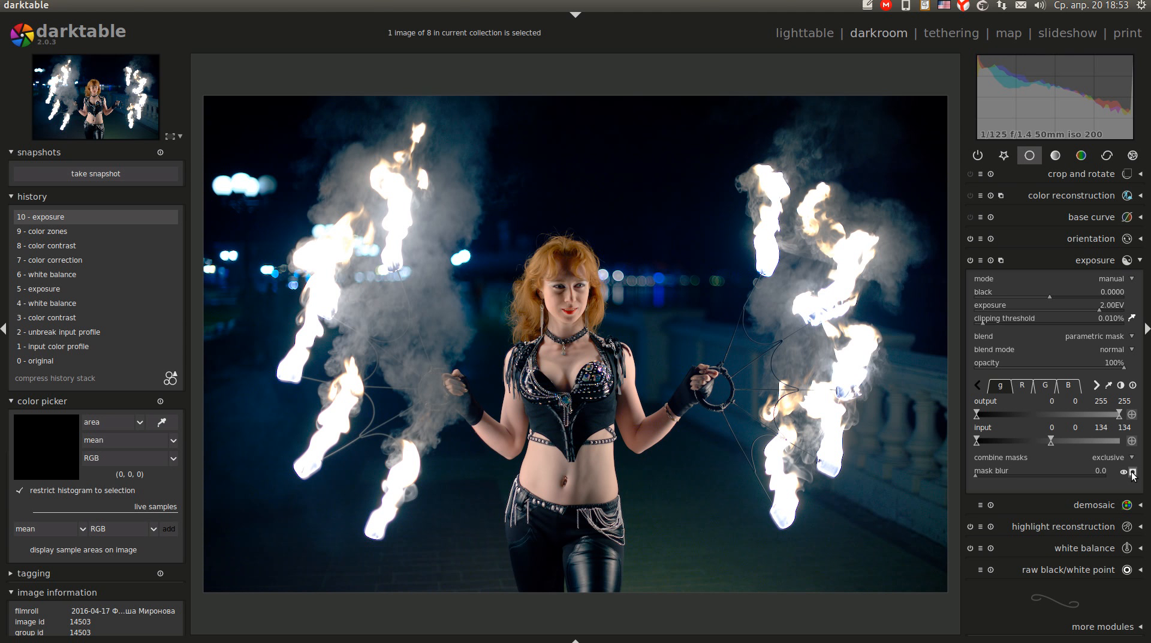
- Sample a flame's brightness and lower the exposure mask's upper gray input limit to 91, checking the displayed mask
click(1108, 385)
click(1109, 385)
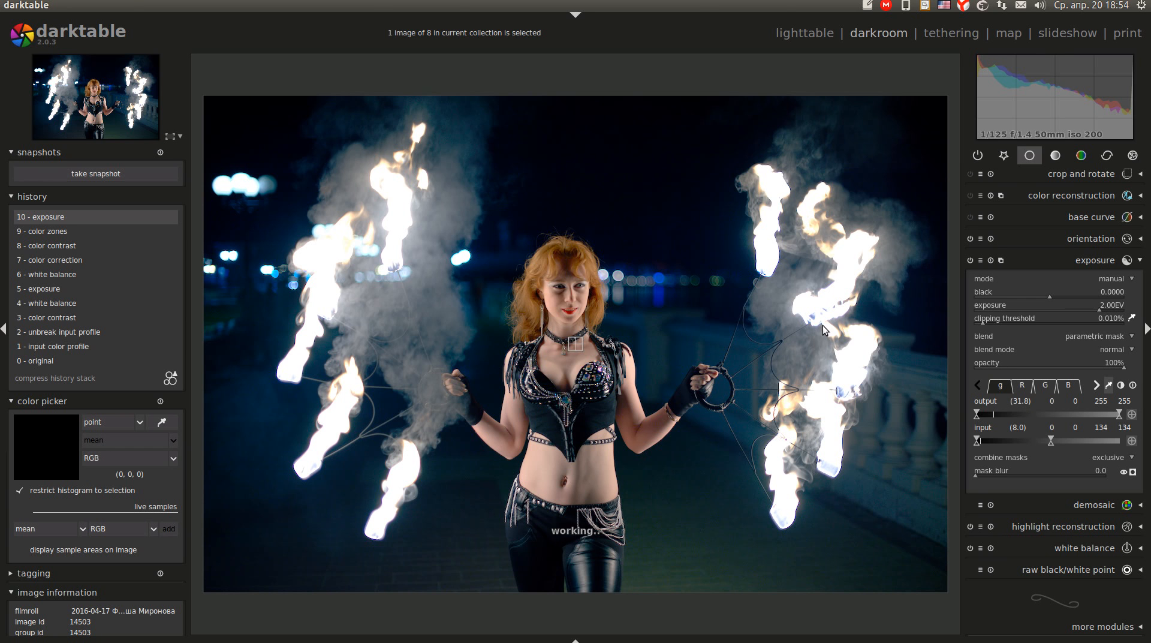
click(804, 306)
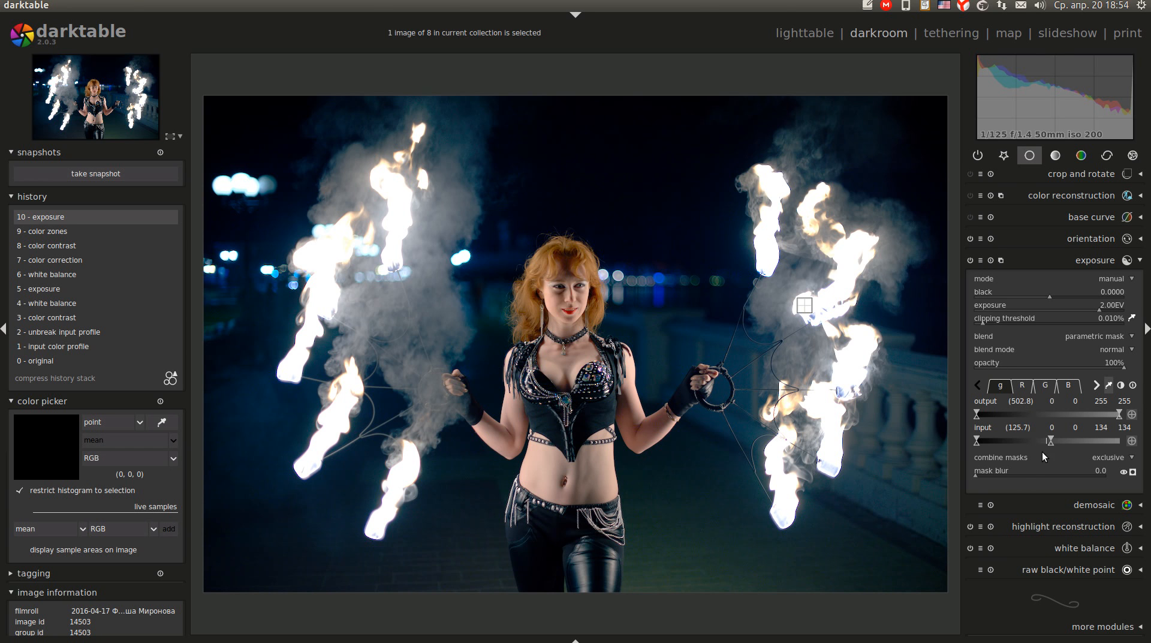
drag(1051, 444, 1035, 443)
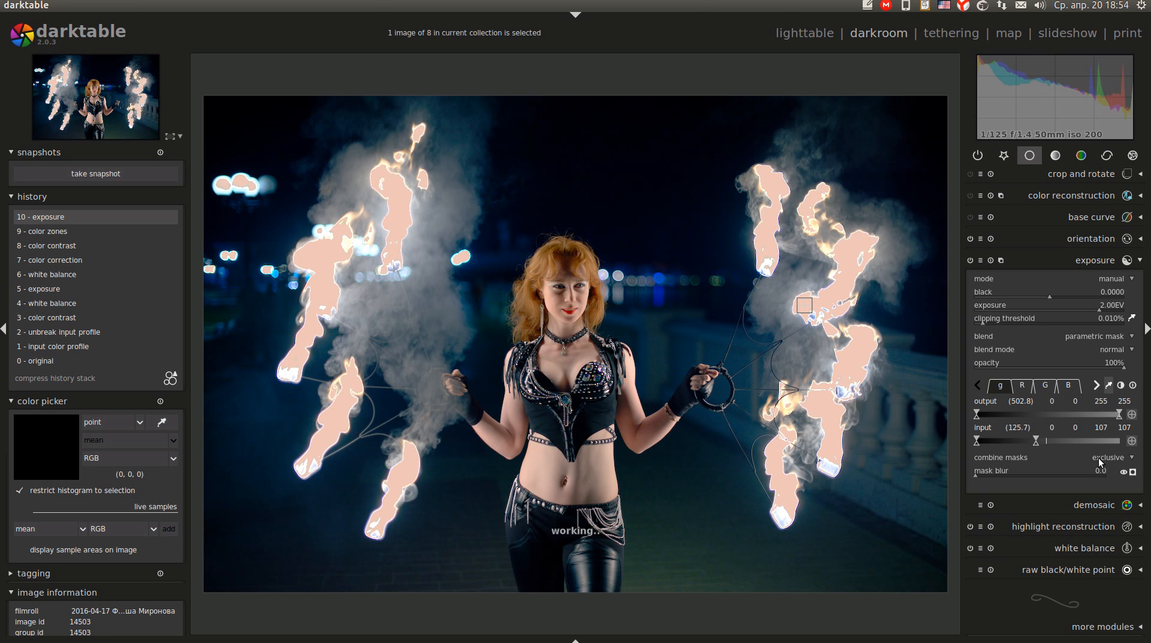
click(1133, 472)
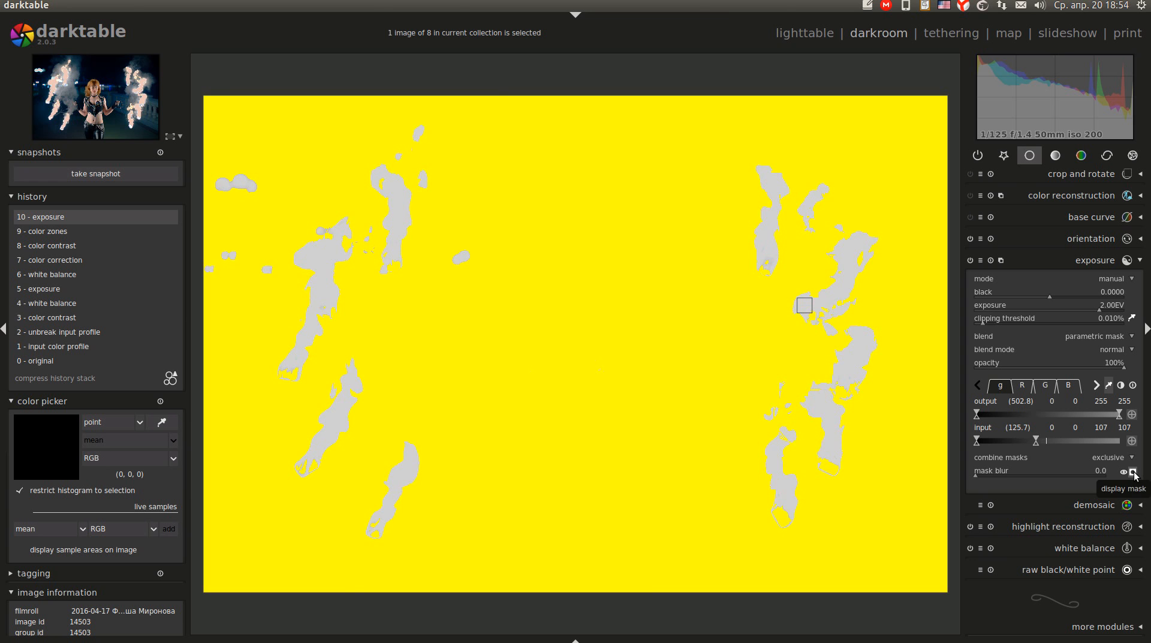
drag(1037, 447, 1028, 449)
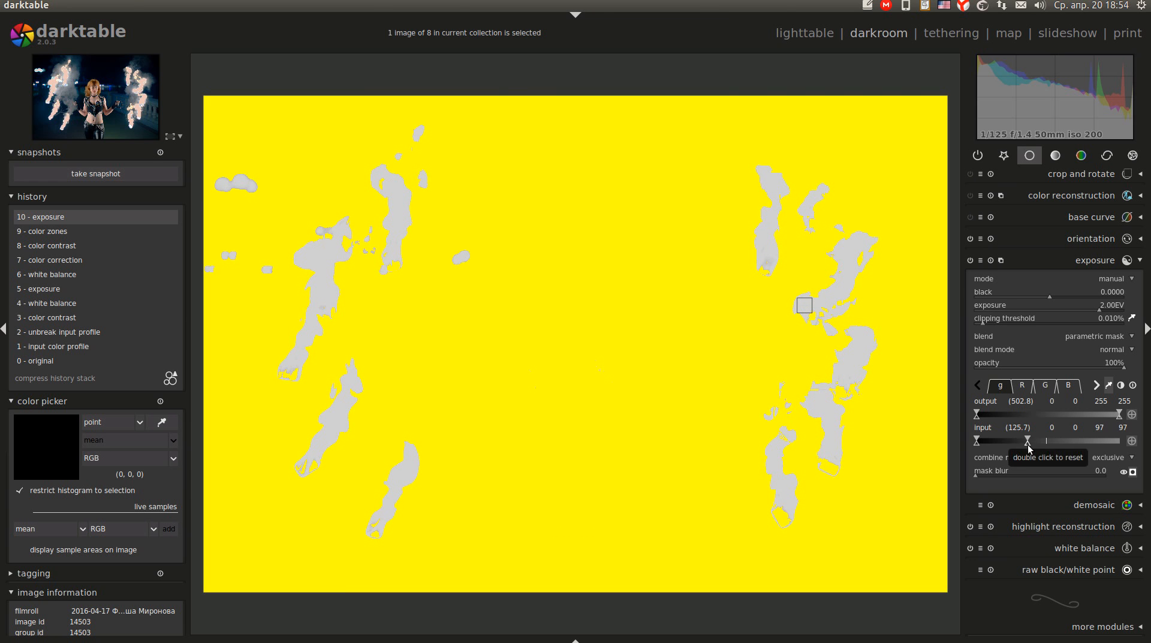
click(1132, 471)
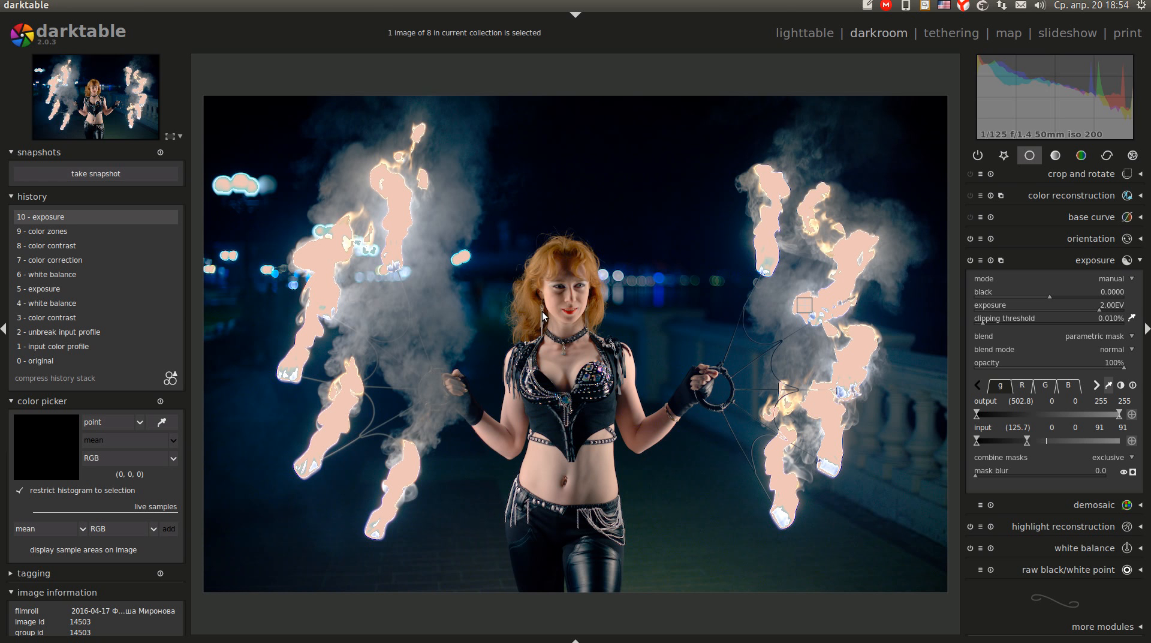
- Set the exposure mask blur to 28.9 and inspect the flame edges at 100%
middle_click(322, 318)
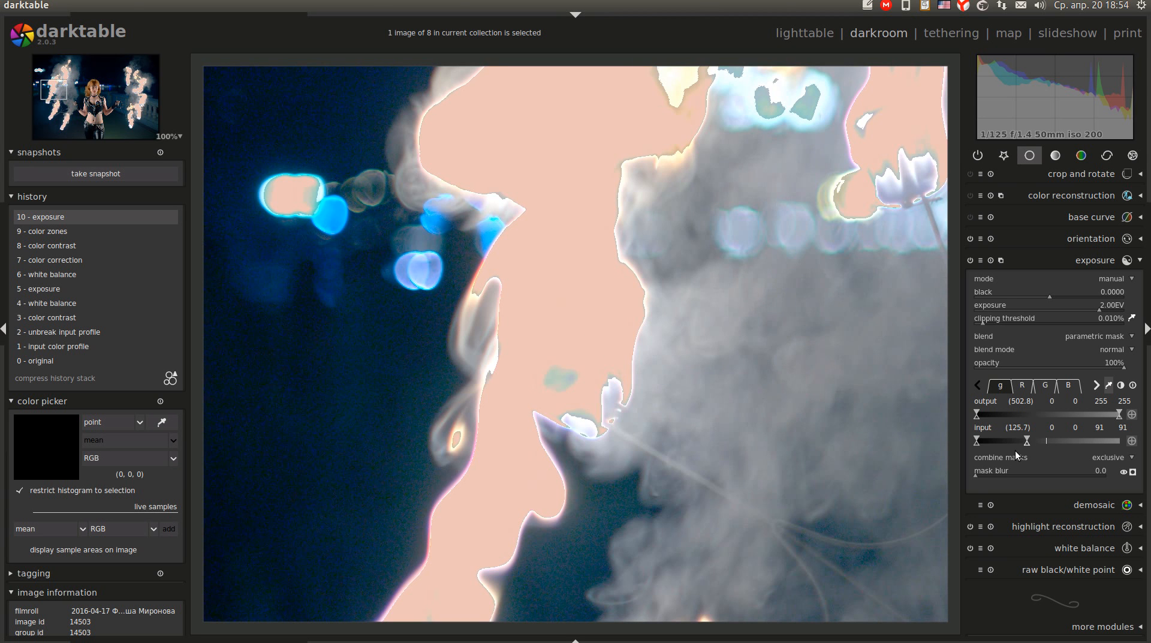
click(1013, 476)
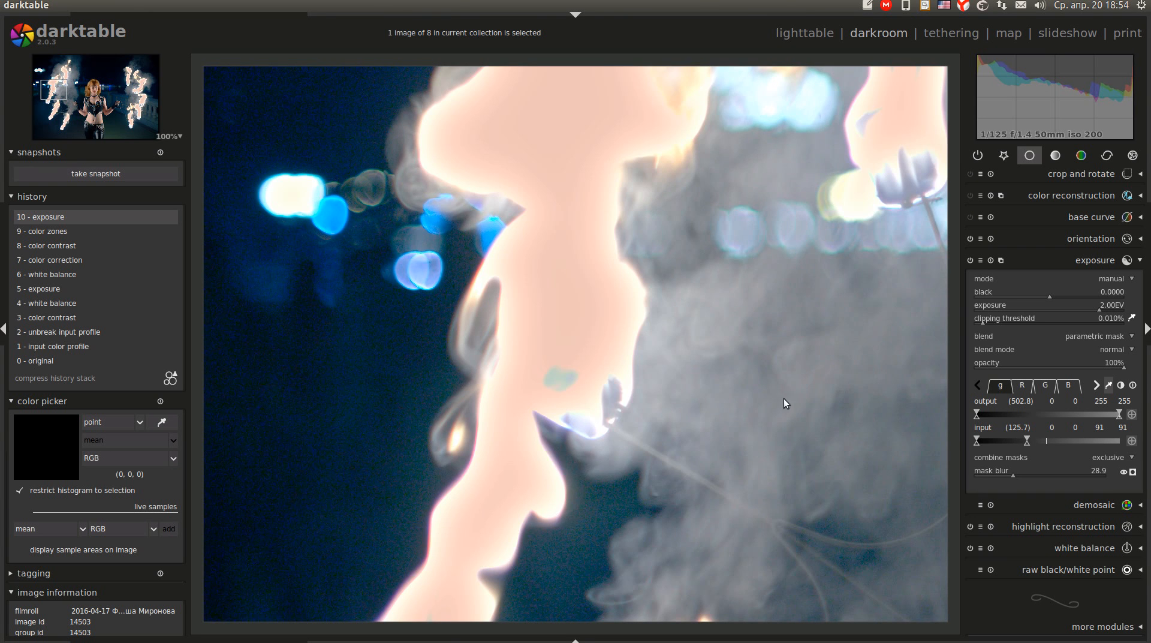
middle_click(804, 407)
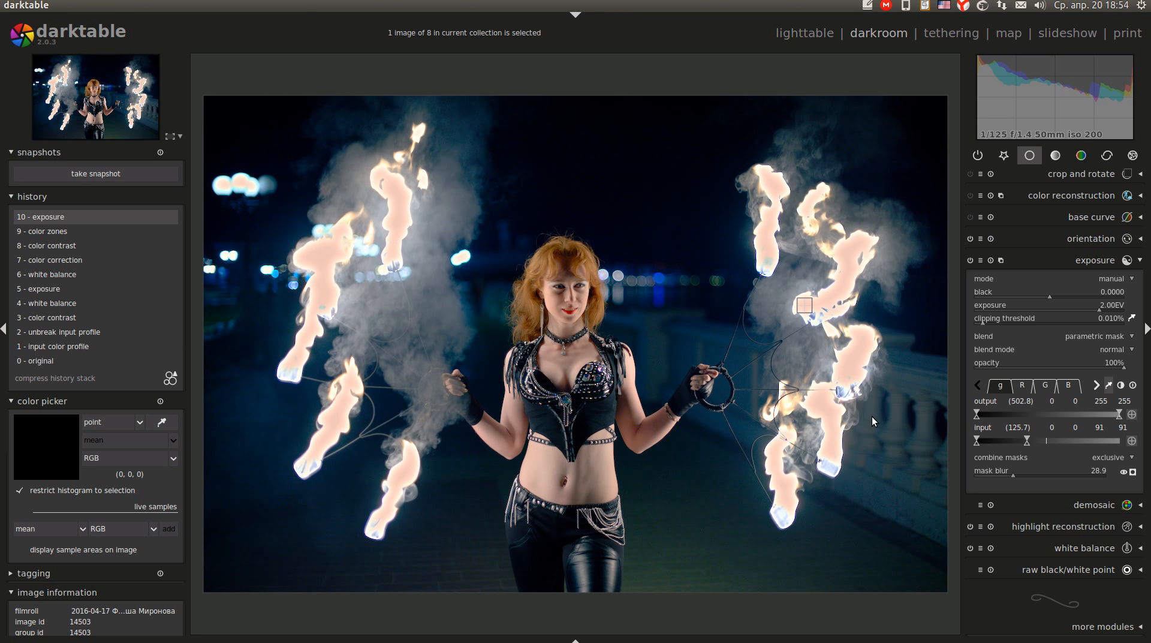
middle_click(767, 236)
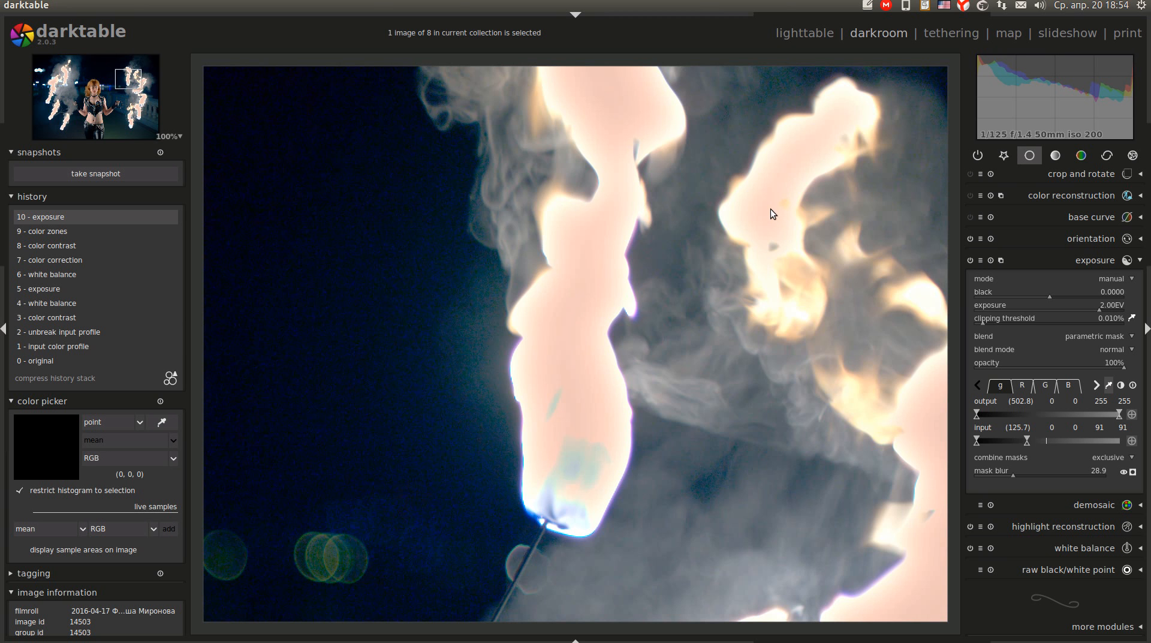
middle_click(768, 286)
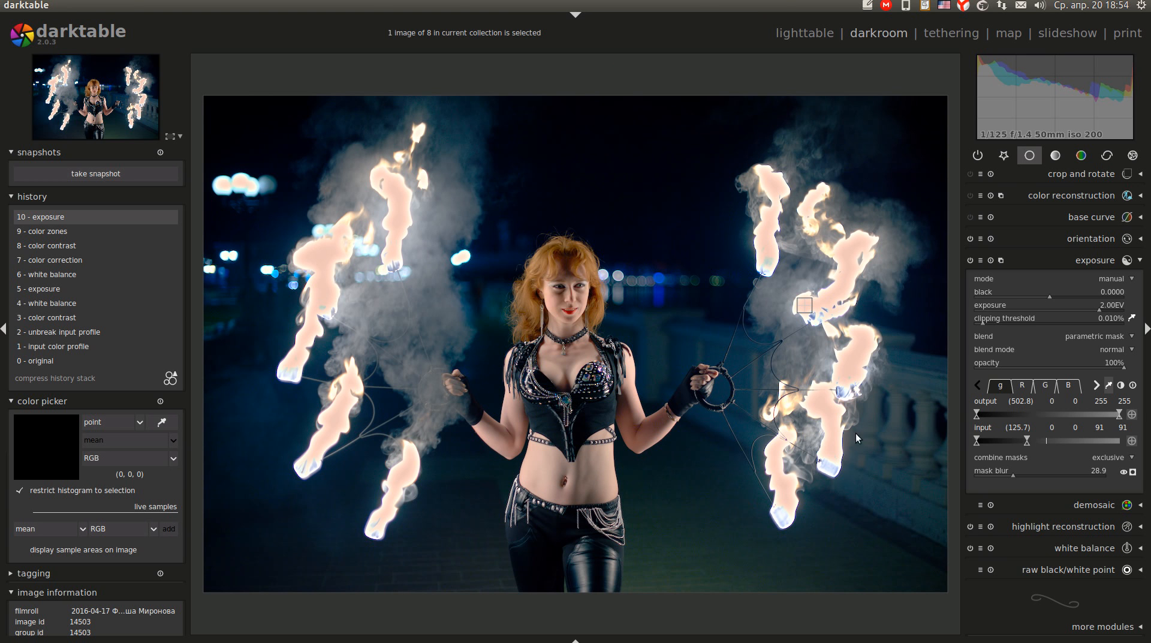
click(1102, 260)
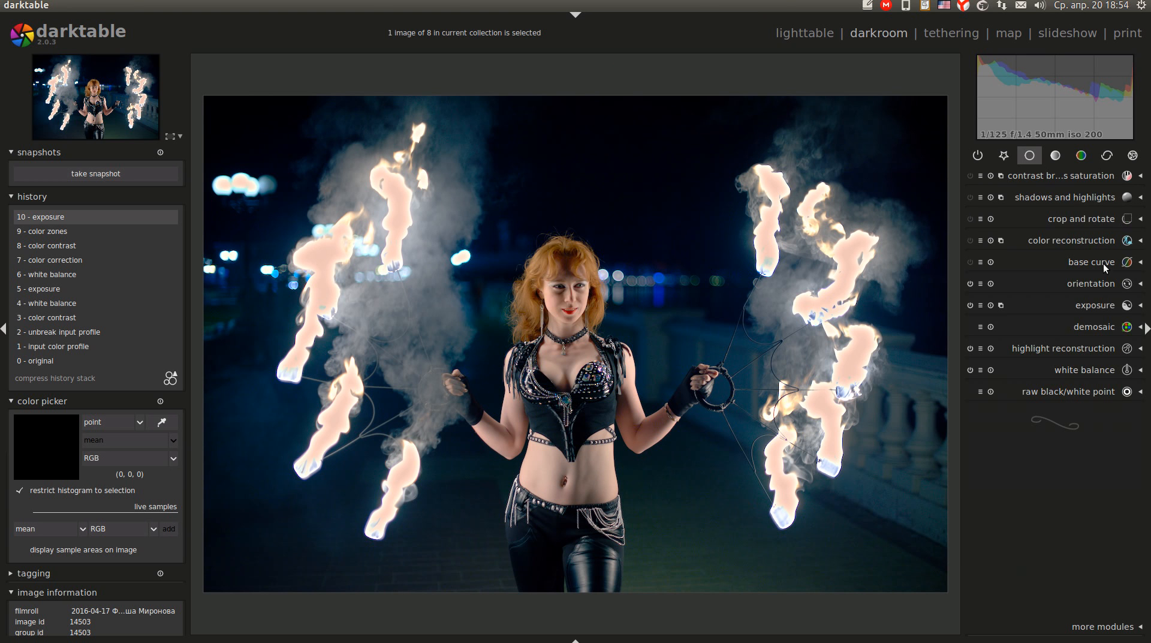
- Apply a parametric mask to the color correction with the upper L input limit at 48, and inspect the flames at 100%
click(1082, 157)
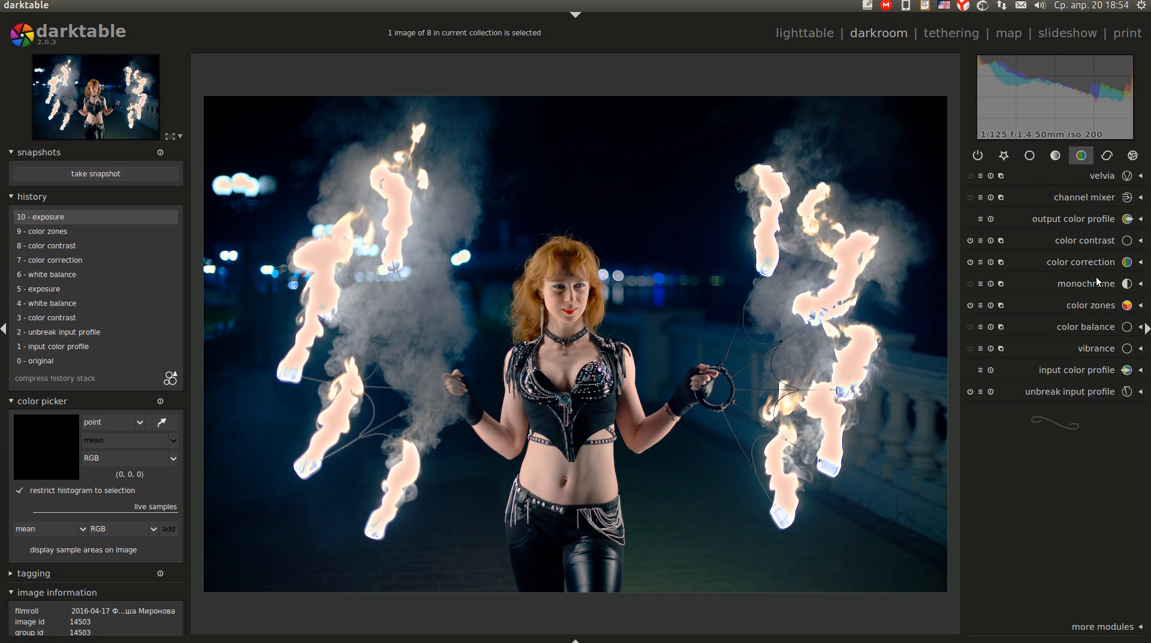
click(1086, 261)
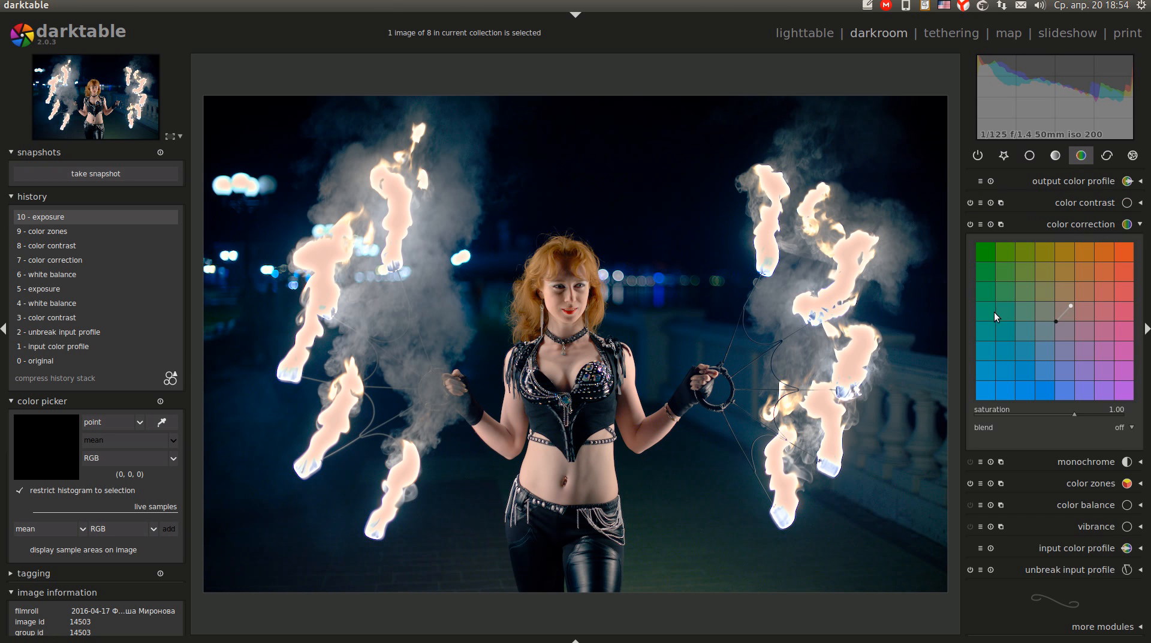
click(1124, 430)
click(1103, 466)
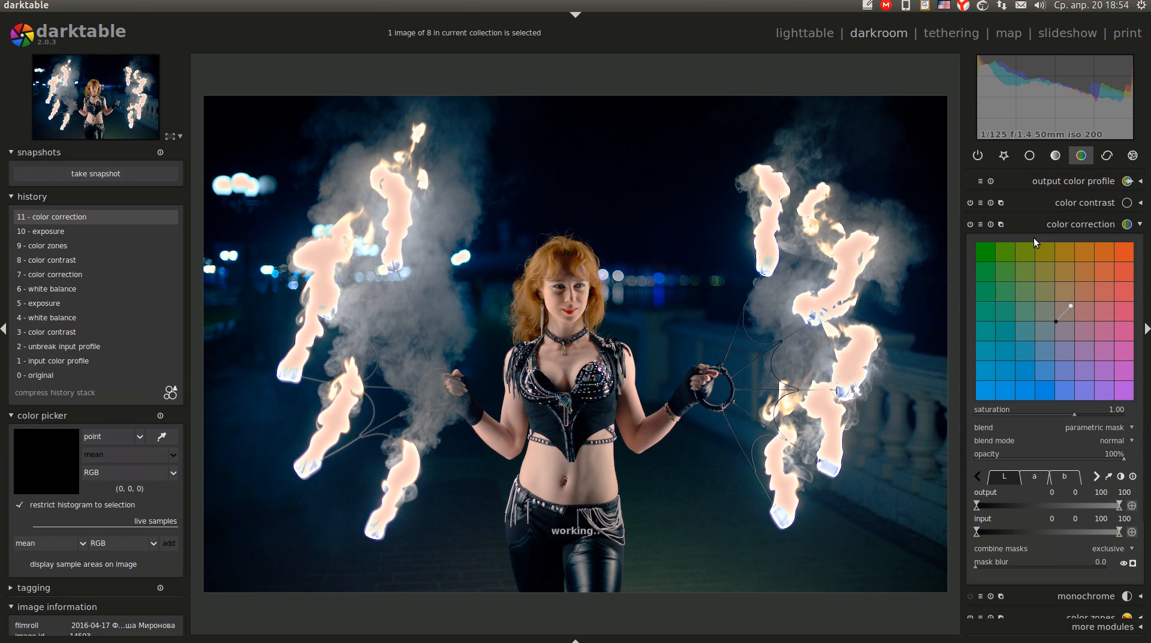
drag(1113, 535, 1045, 539)
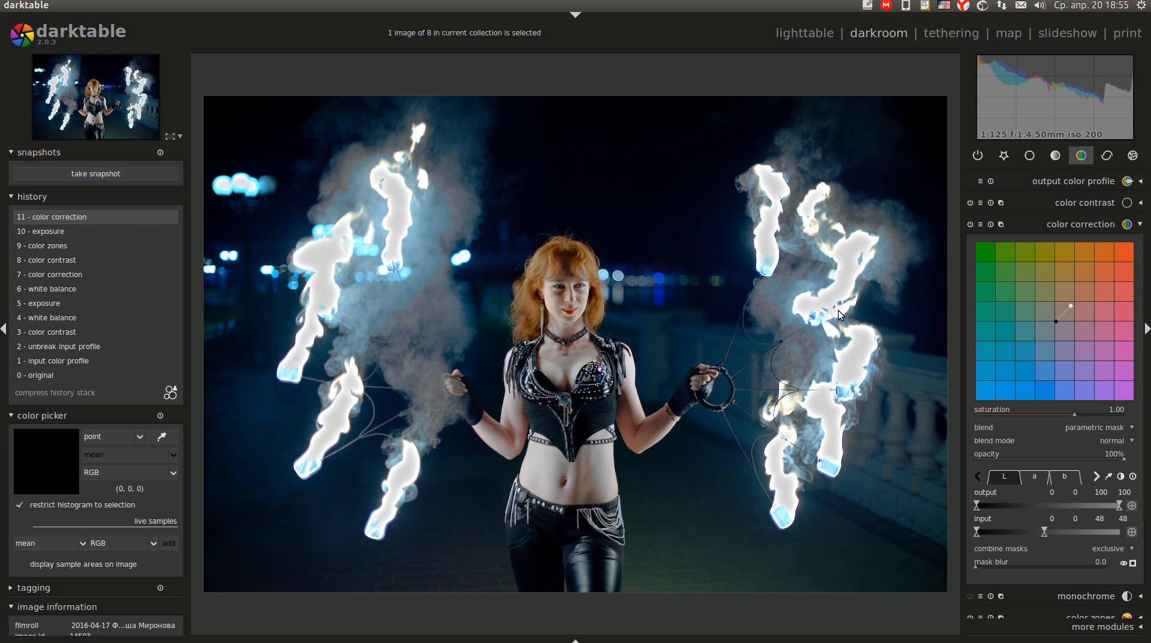
middle_click(829, 292)
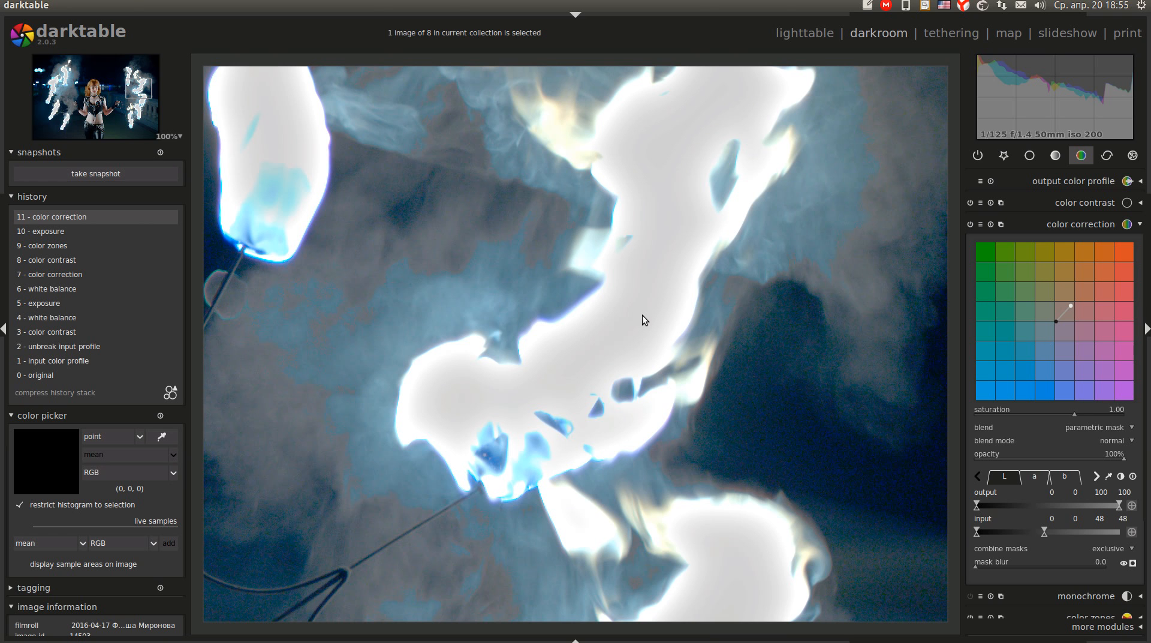
click(1103, 222)
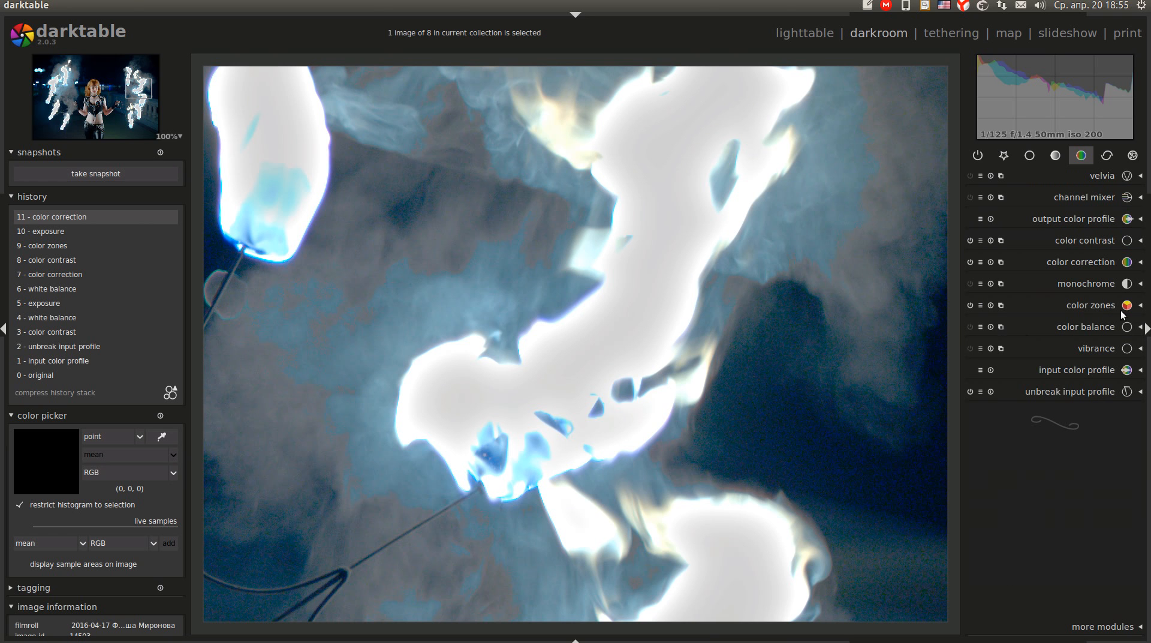
- Set the highlight reconstruction method to reconstruct in LCh after comparing it with clip highlights on the flames
click(1030, 155)
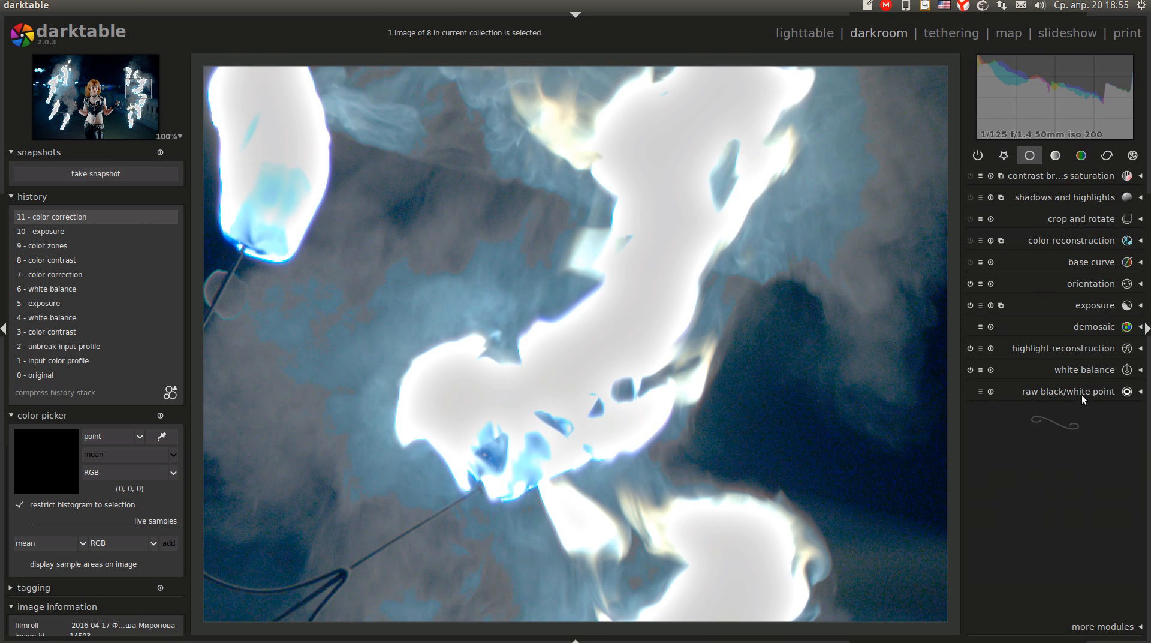
click(1078, 353)
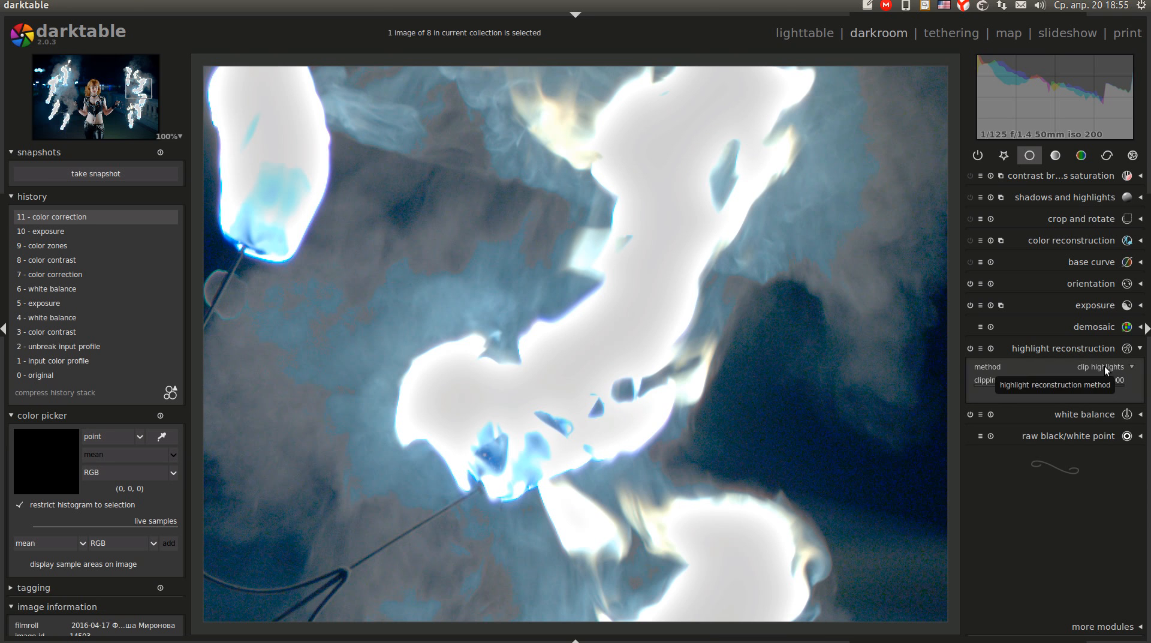
scroll(1104, 366, down, 1)
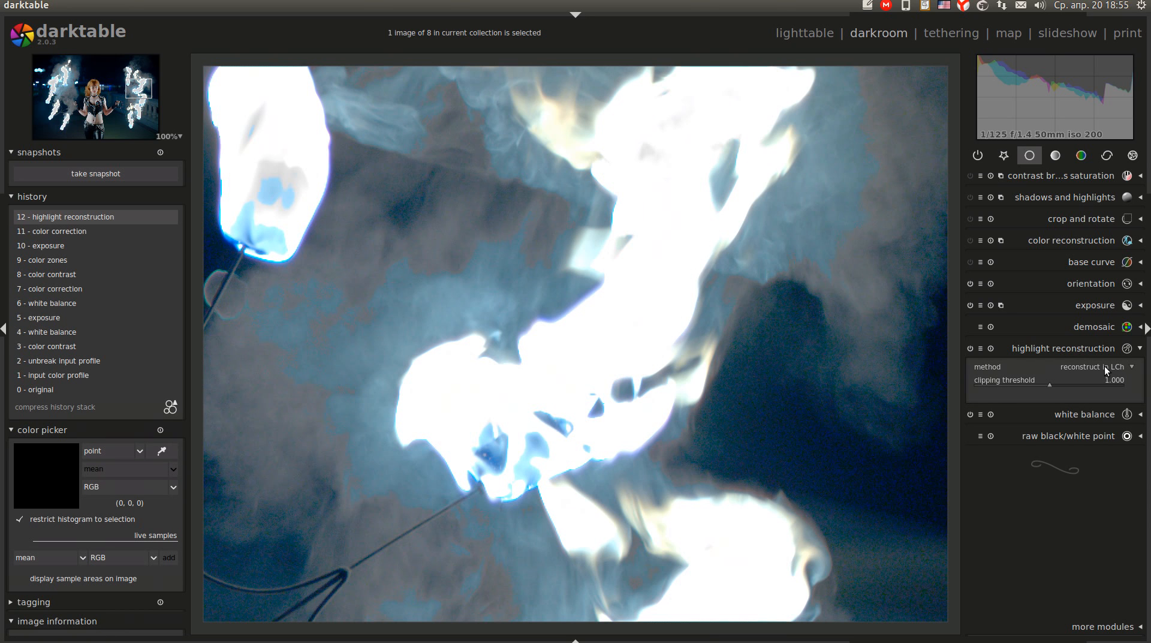
scroll(1104, 367, up, 1)
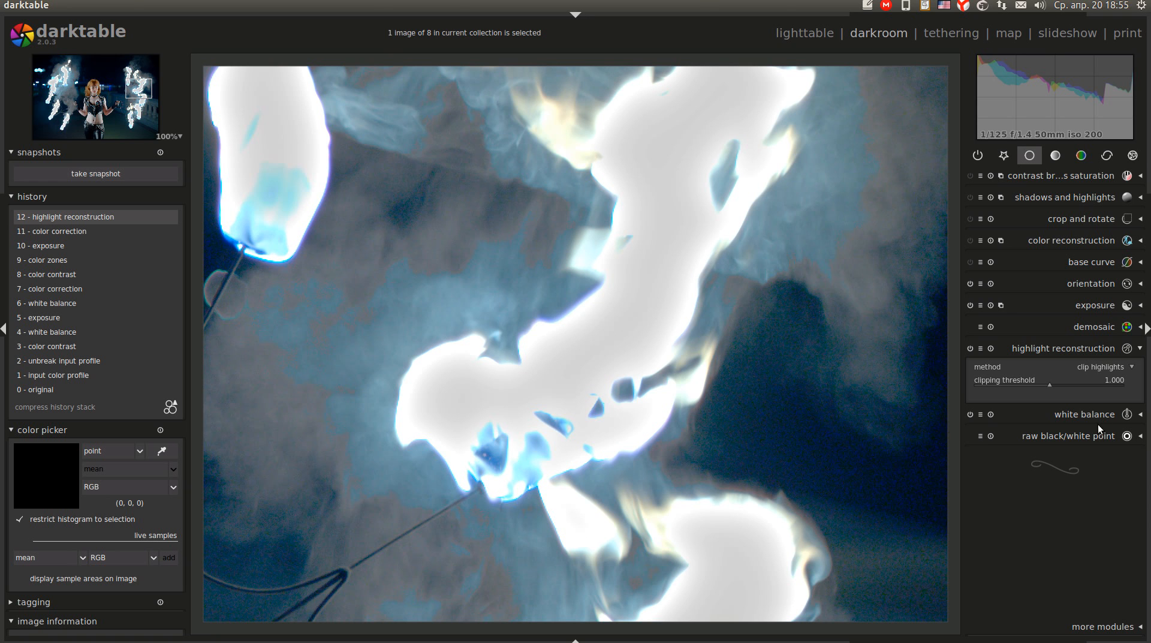
scroll(1089, 366, down, 1)
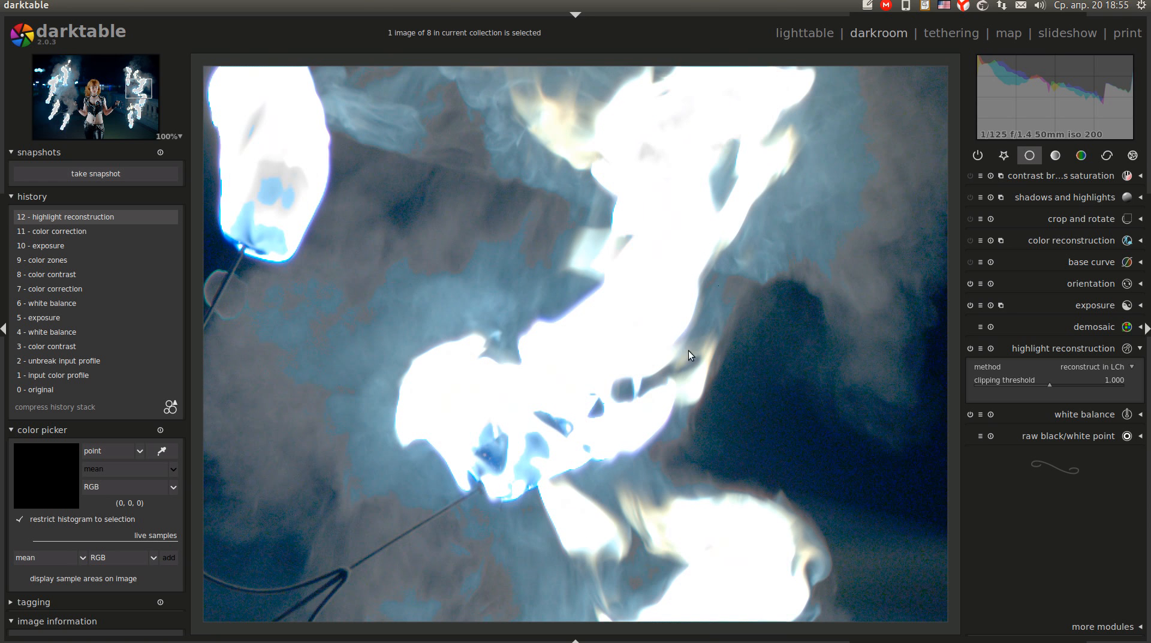
- Lower the highlight reconstruction clipping threshold to 0.548 and check the flames in the full image
drag(1048, 385, 1016, 385)
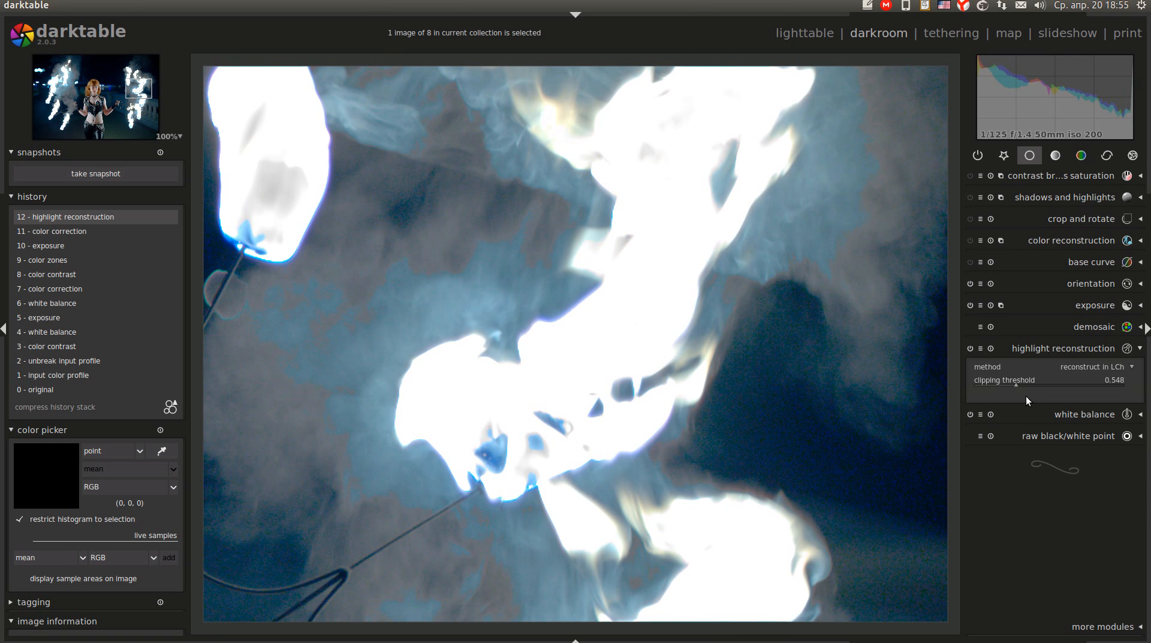
scroll(621, 415, down, 10)
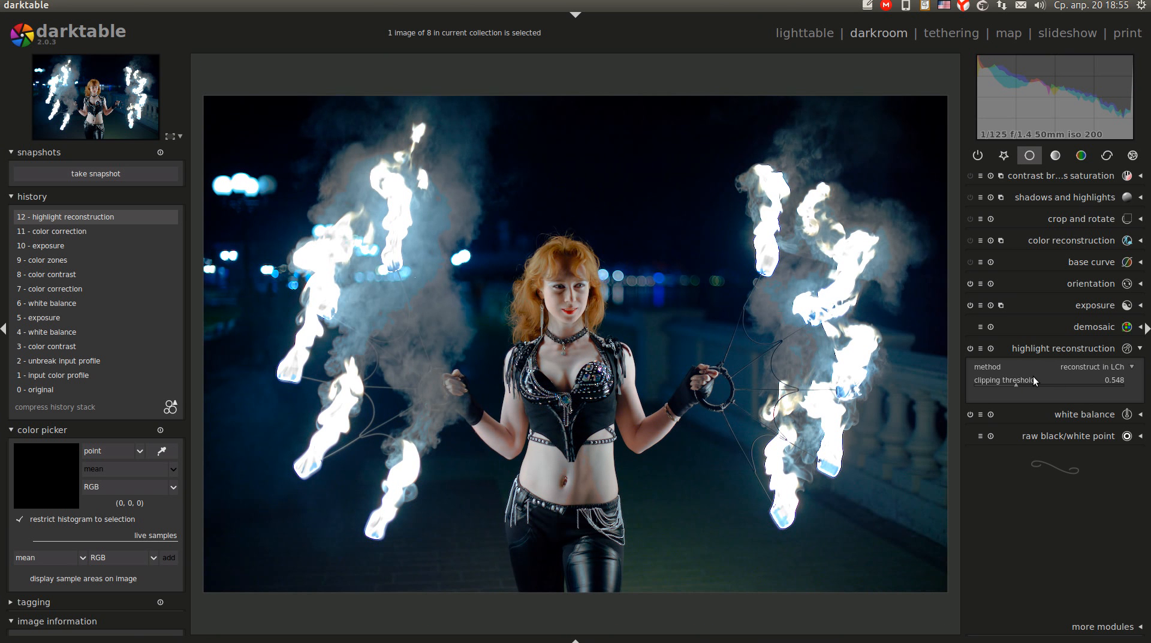
click(1012, 383)
- Adjust shadows and highlights with shadows at 0 and highlights at 60, and inspect the skin at 100%
click(1052, 197)
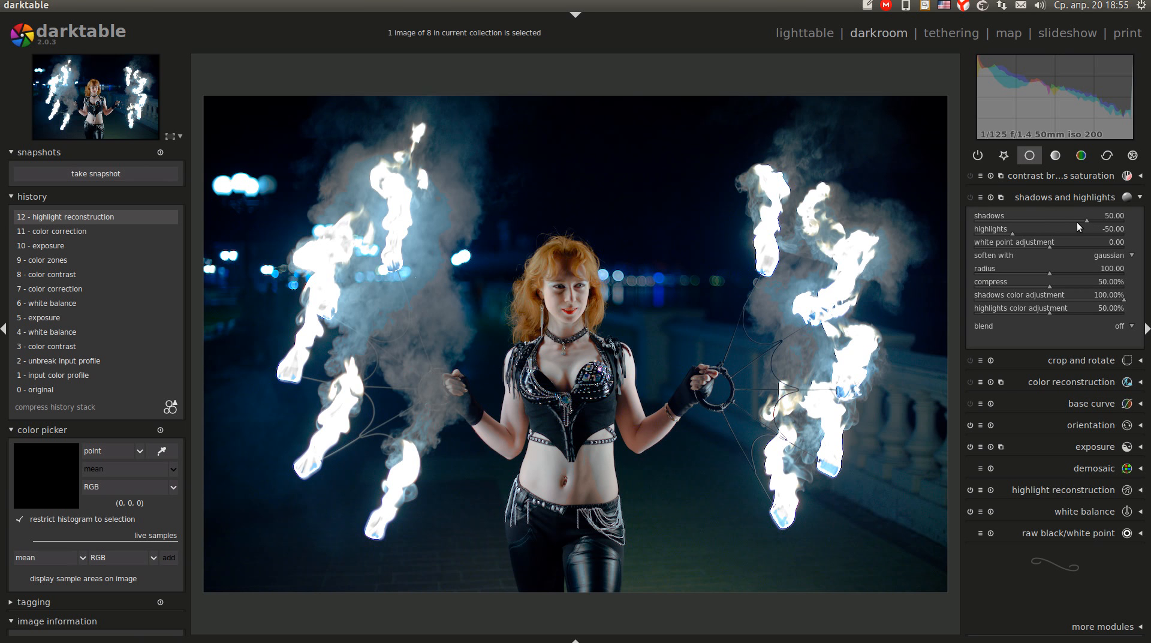
click(1046, 216)
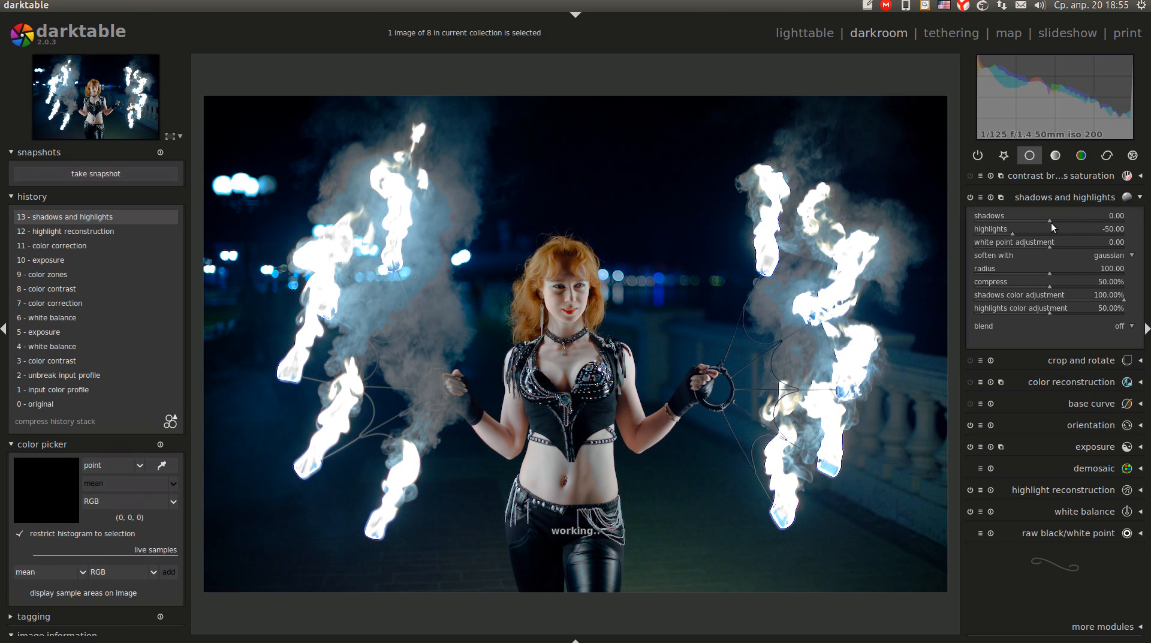
click(1076, 232)
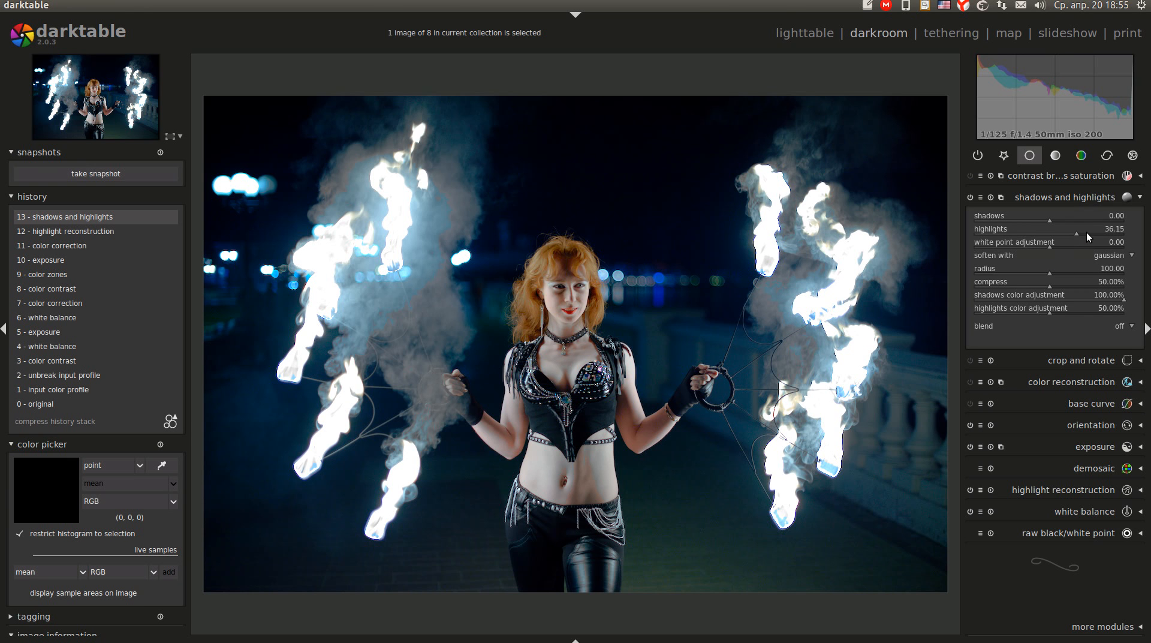
right_click(1090, 235)
text(60)
key(Return)
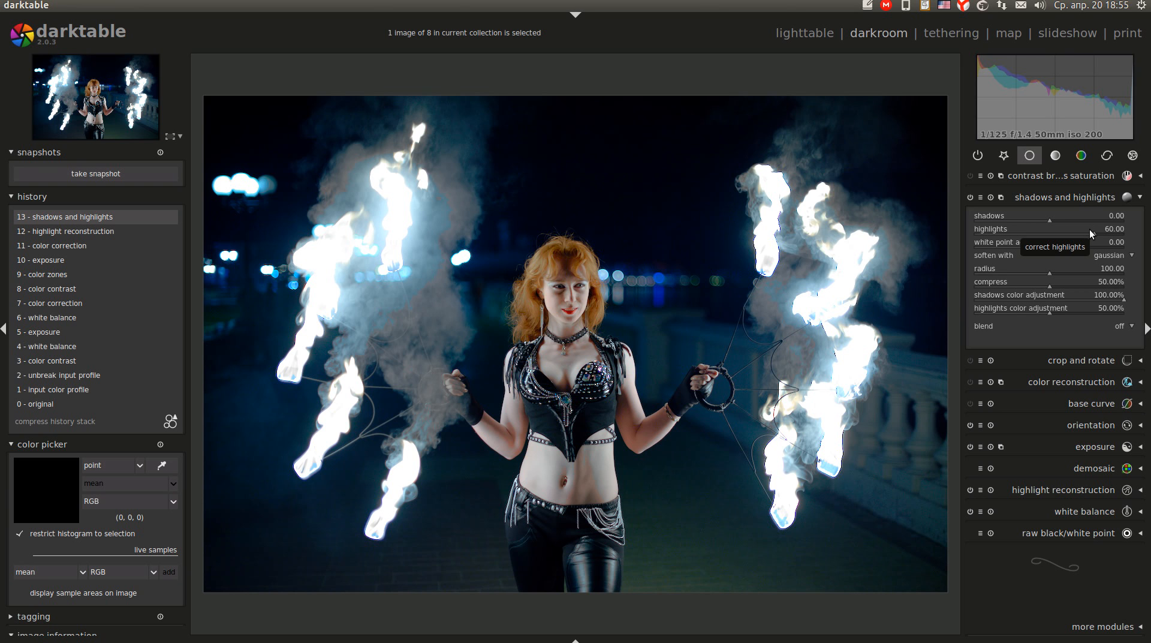
middle_click(585, 477)
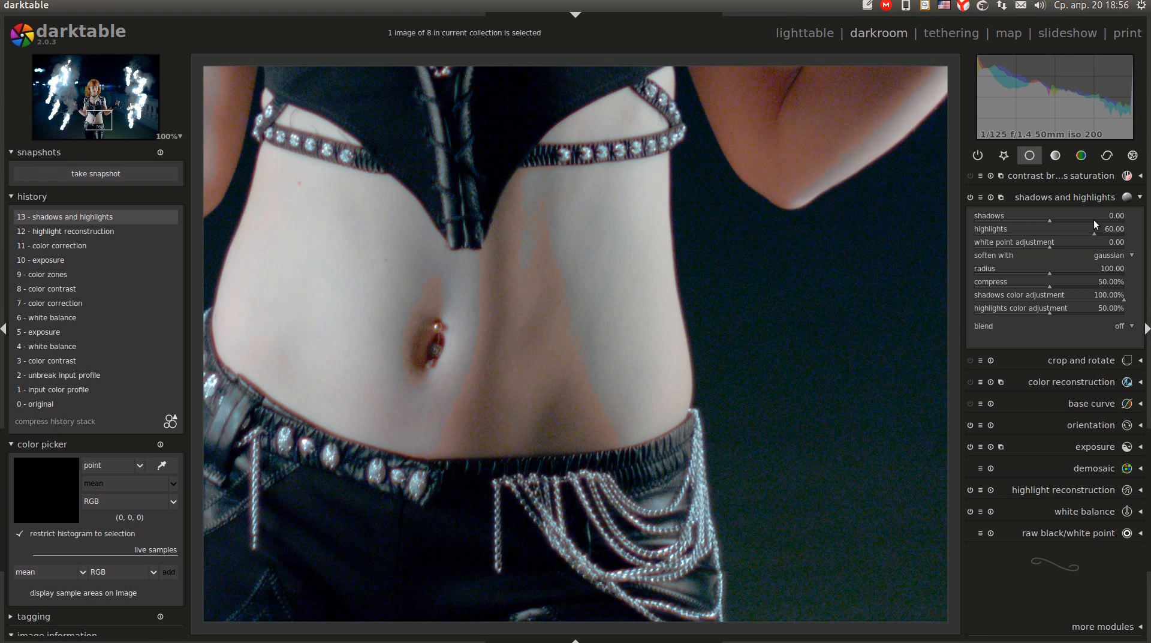
click(1100, 196)
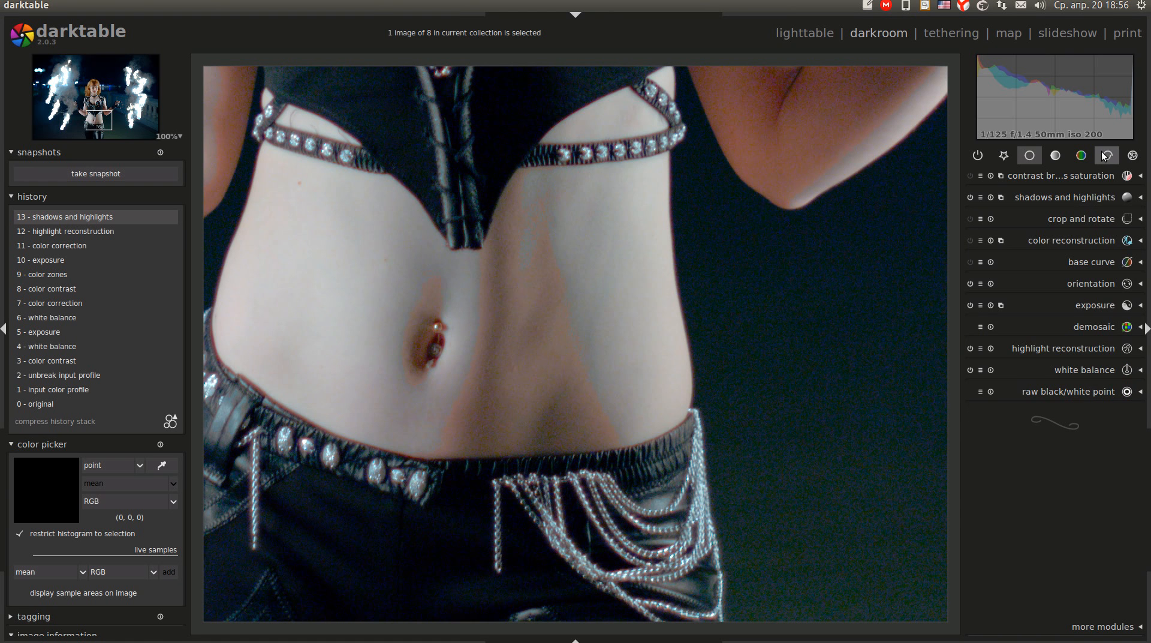
- Raise the color correction mask's upper L input limit to 95 and check the whole image
click(1105, 157)
click(1035, 156)
click(1086, 313)
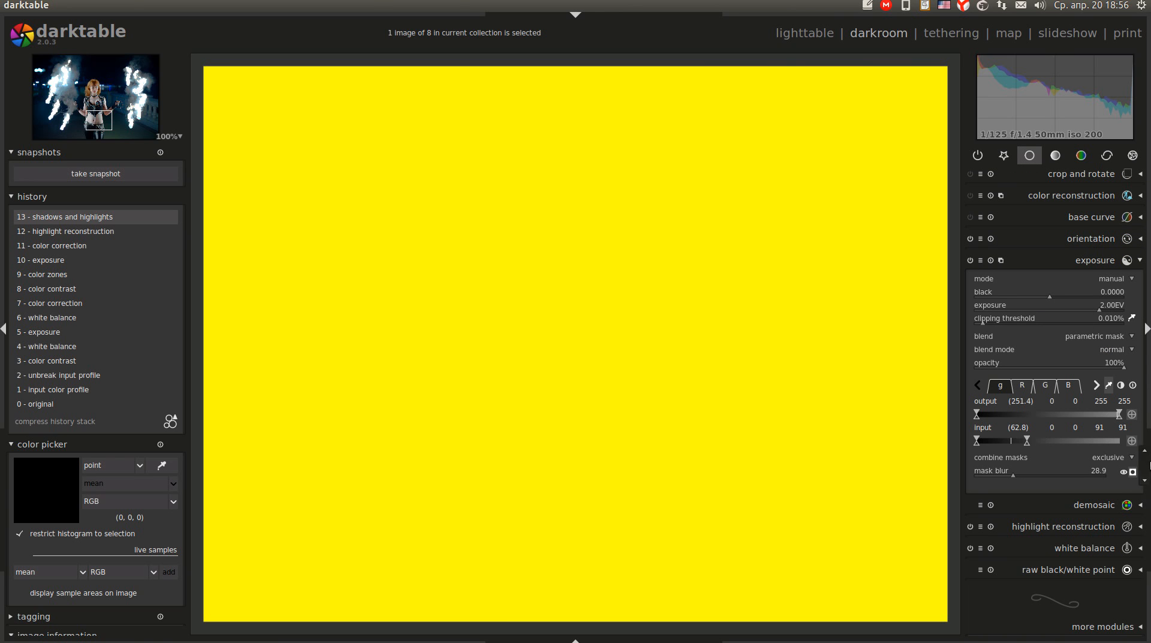
click(1082, 155)
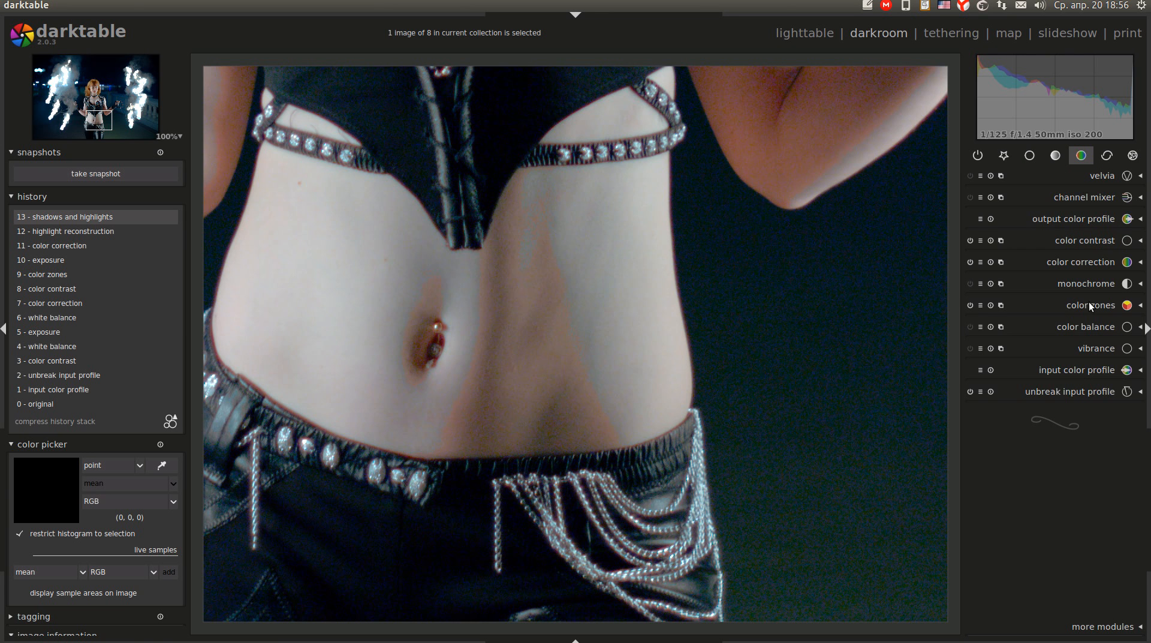
click(1092, 262)
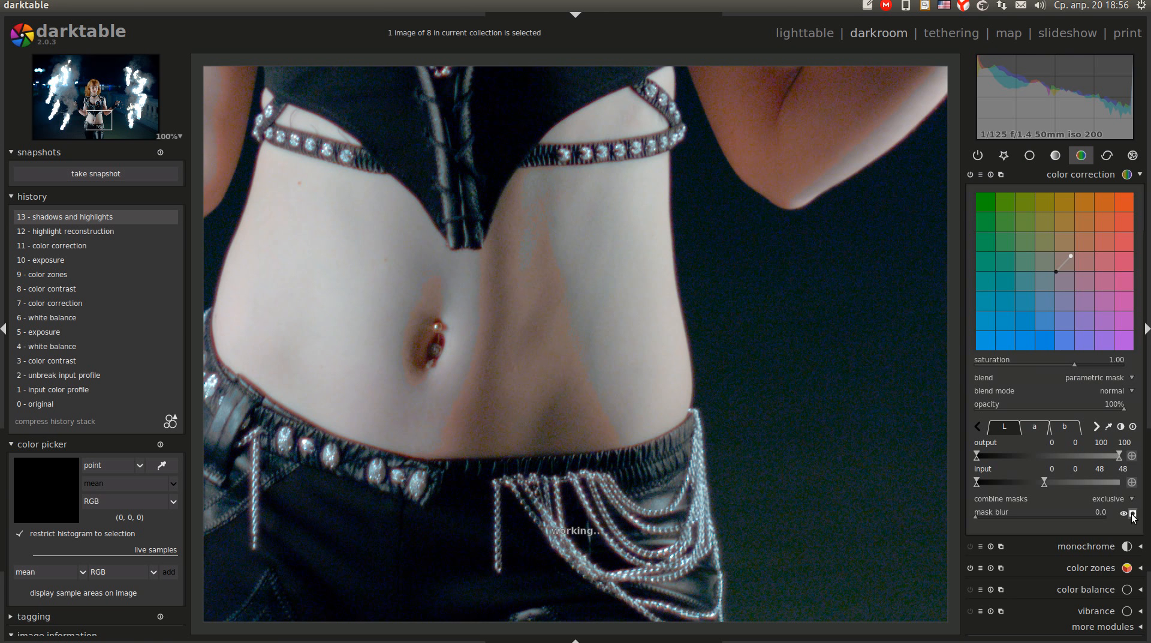
mouse_move(1100, 480)
drag(1041, 477, 1105, 480)
drag(1110, 477, 1113, 478)
middle_click(788, 406)
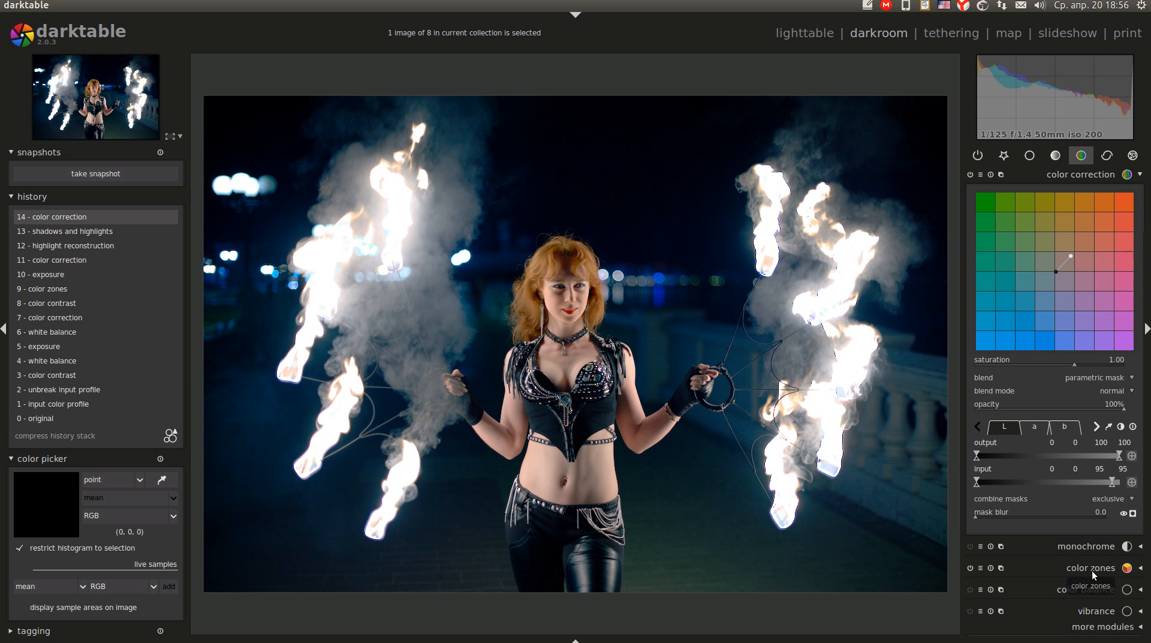
click(1082, 174)
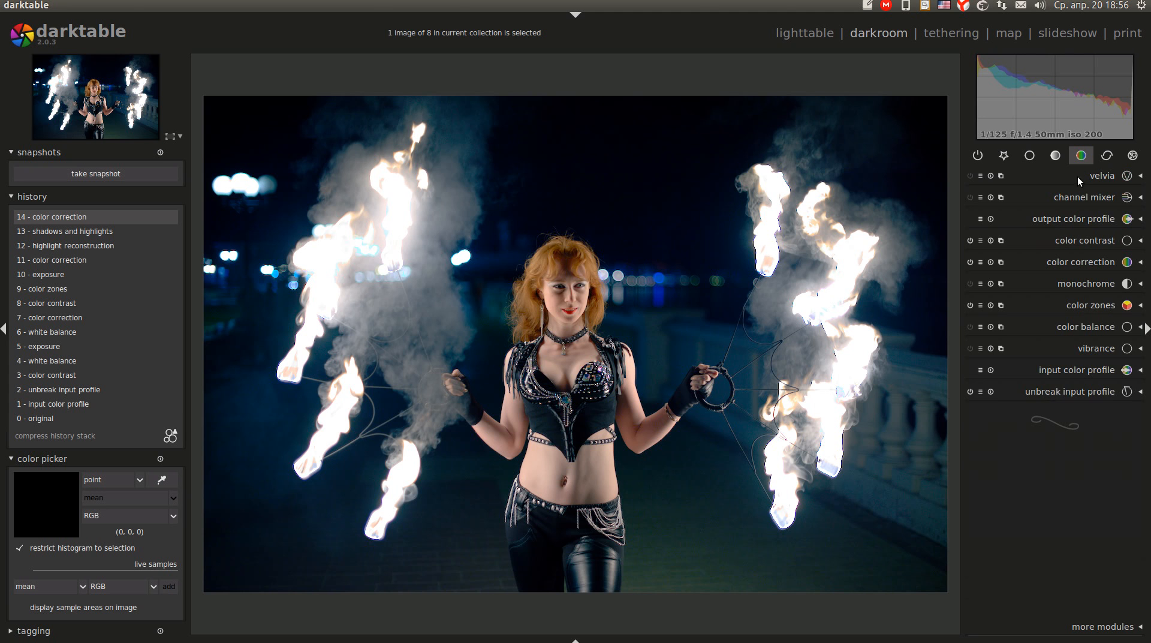
- Inspect the flame edges at 100% and enable chromatic aberration correction
middle_click(837, 265)
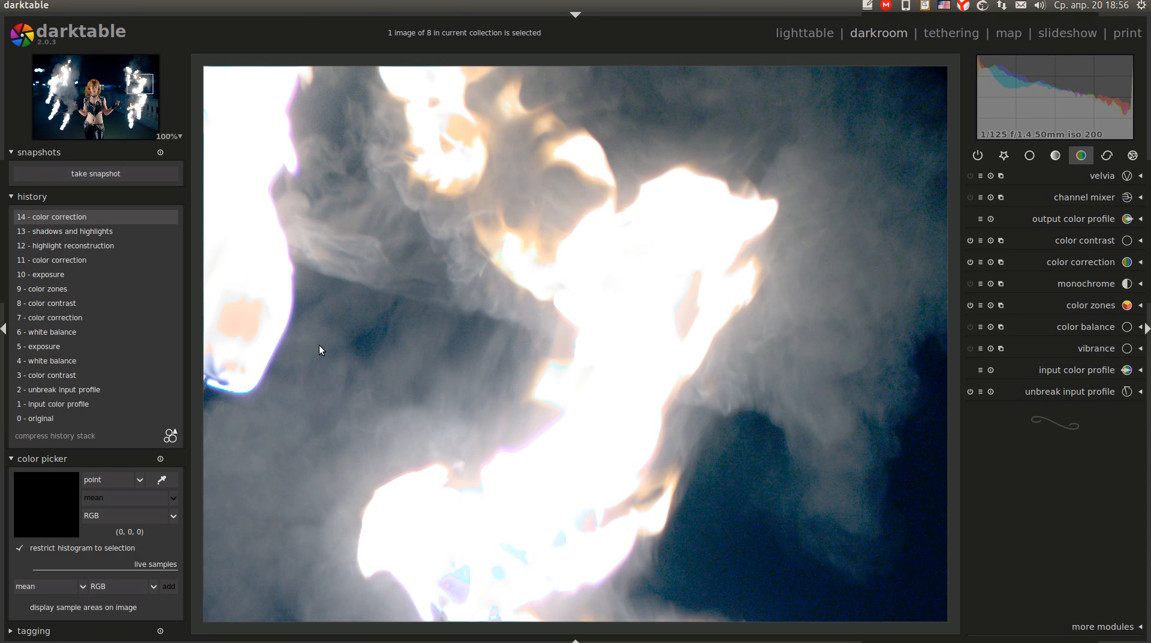
click(1116, 155)
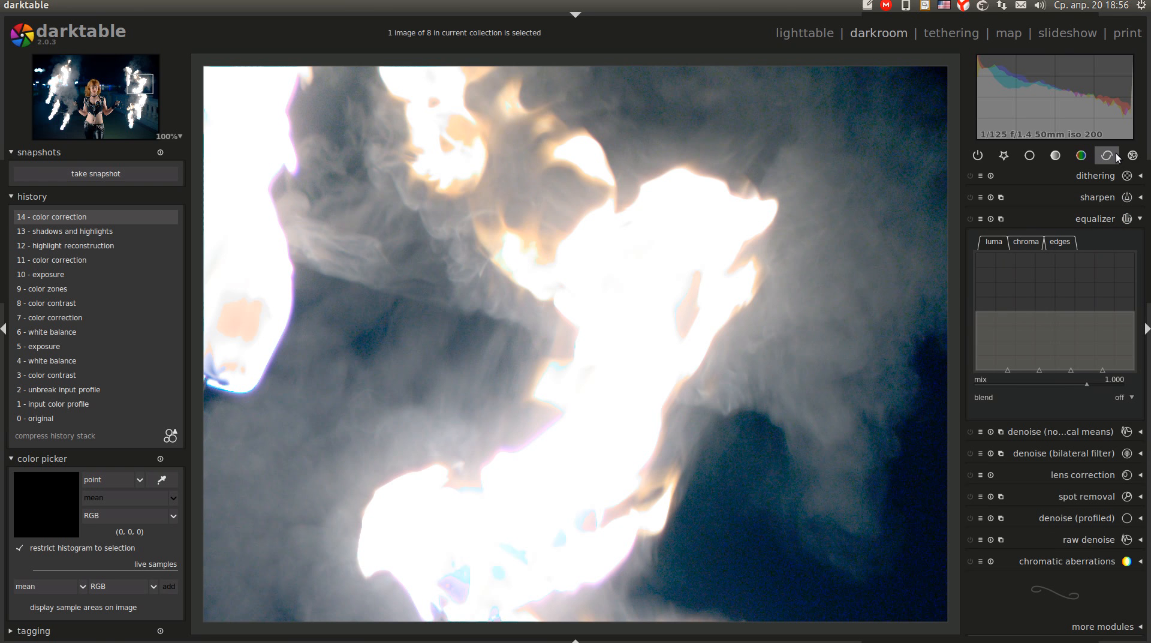
click(970, 562)
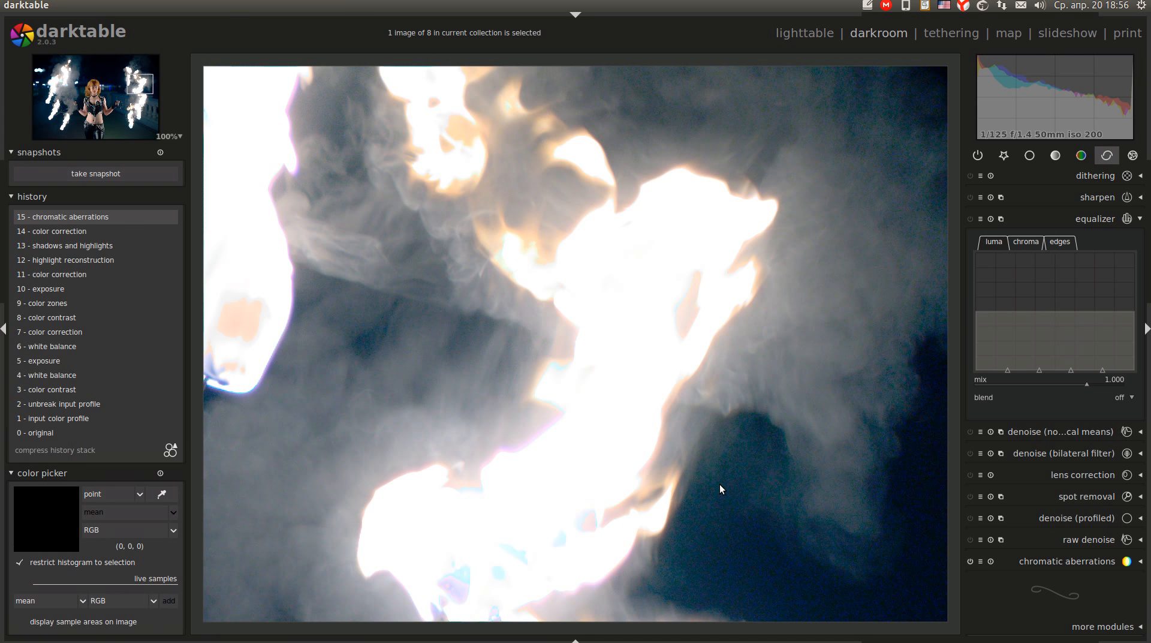
click(1095, 219)
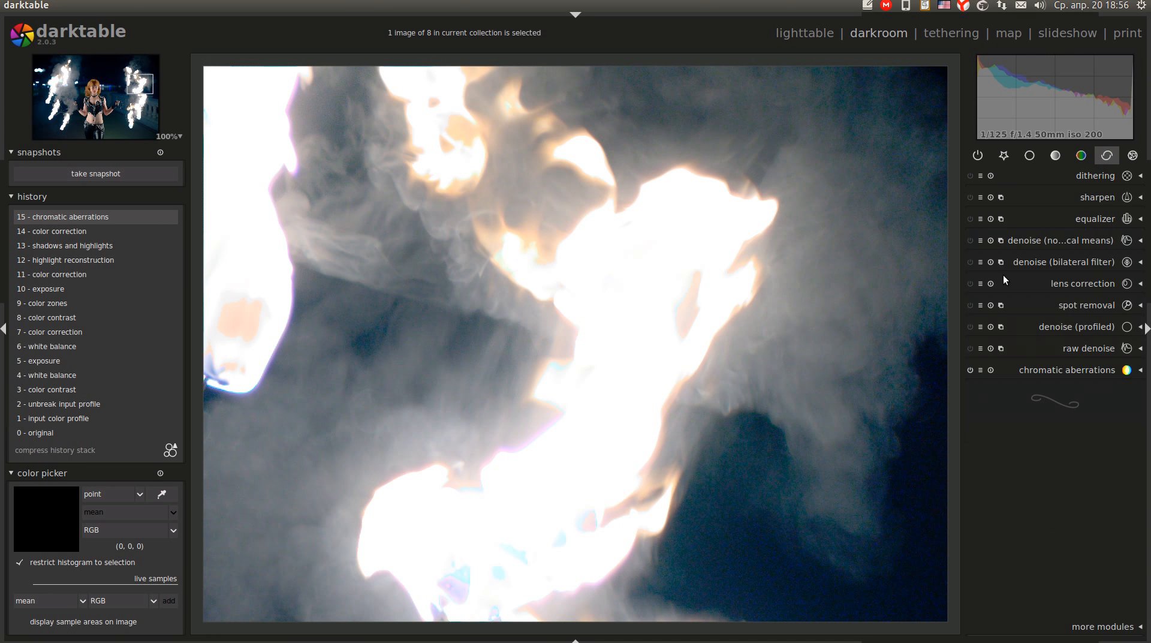
scroll(398, 310, down, 2)
scroll(364, 345, down, 1)
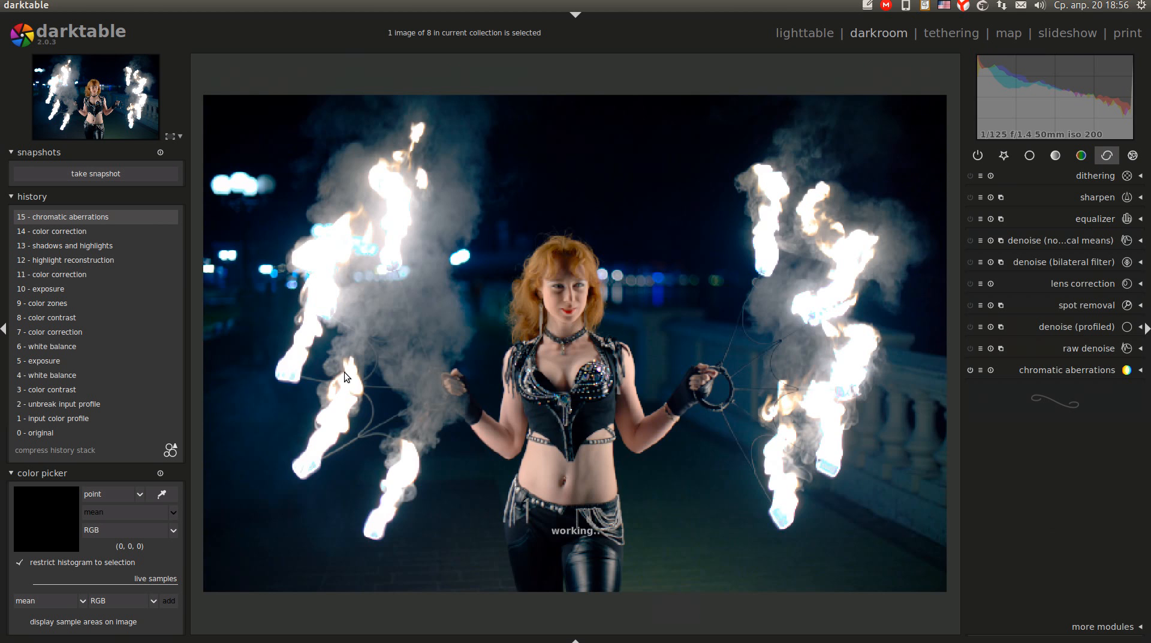
- Apply non-local means denoising with patch size 1 and strength 20%, checking the background and face at 100%
middle_click(670, 308)
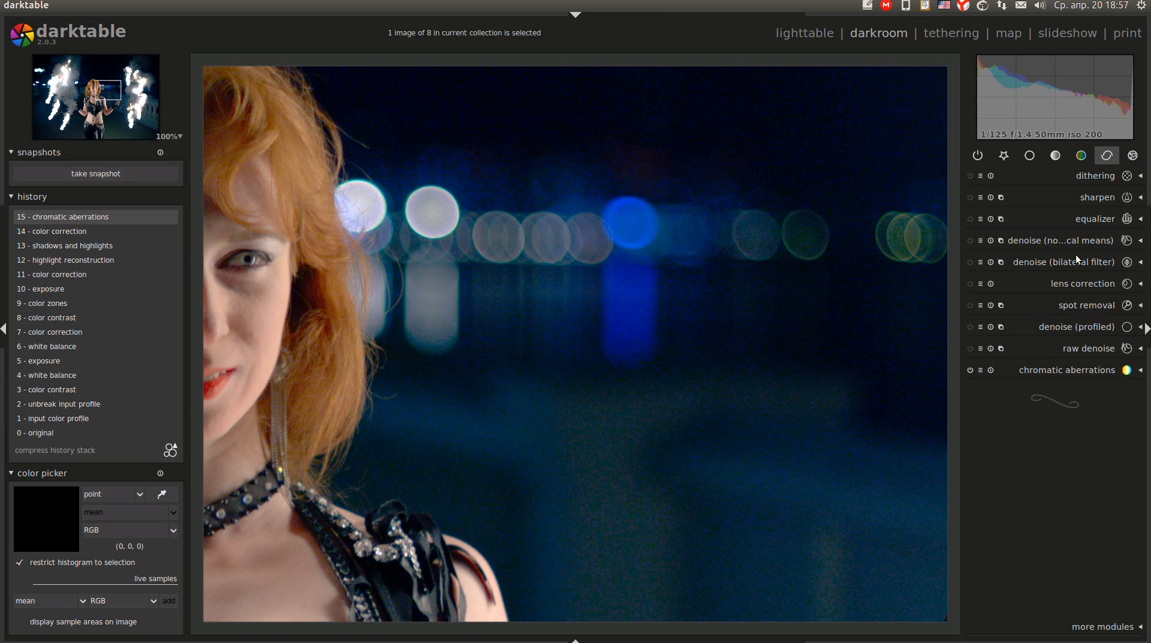
click(1043, 241)
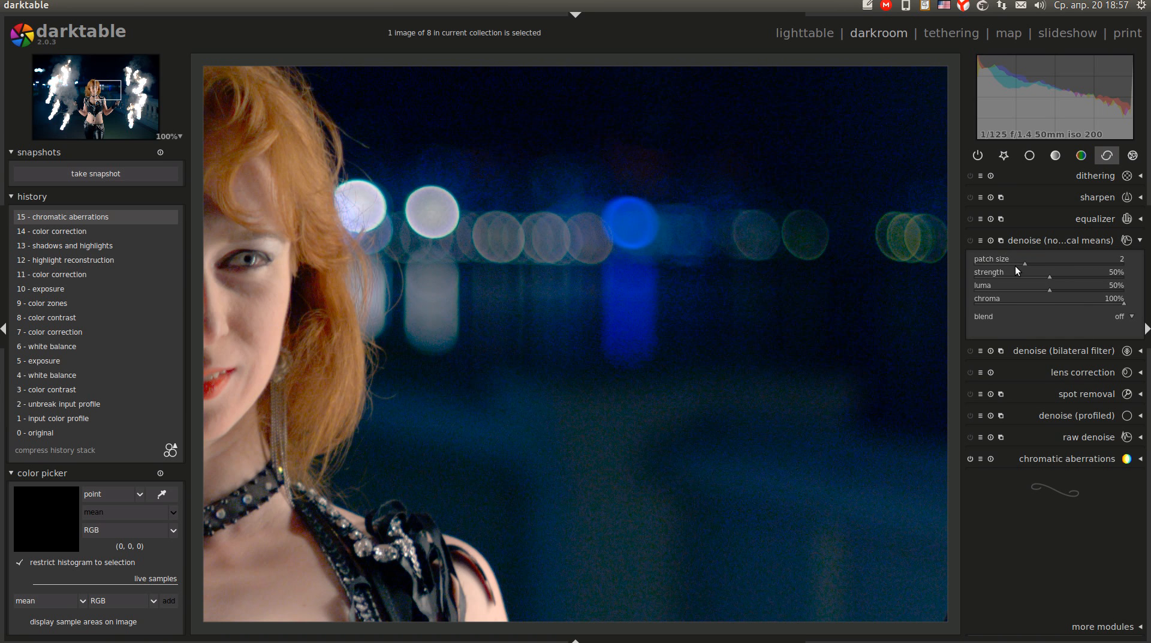
scroll(1011, 264, down, 1)
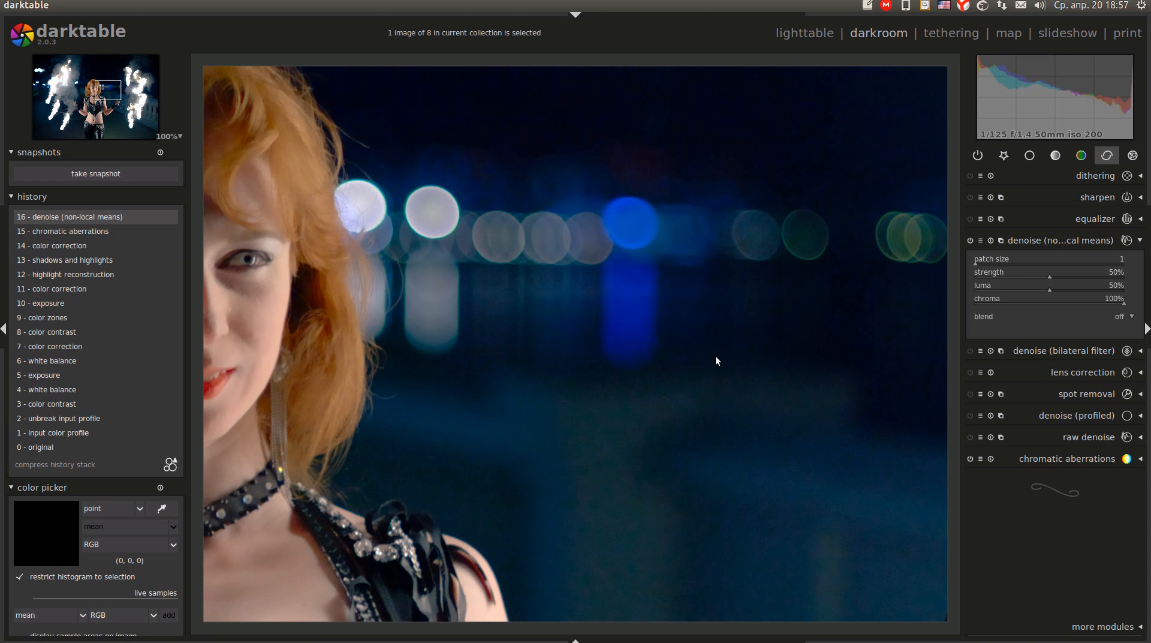
drag(280, 275, 524, 285)
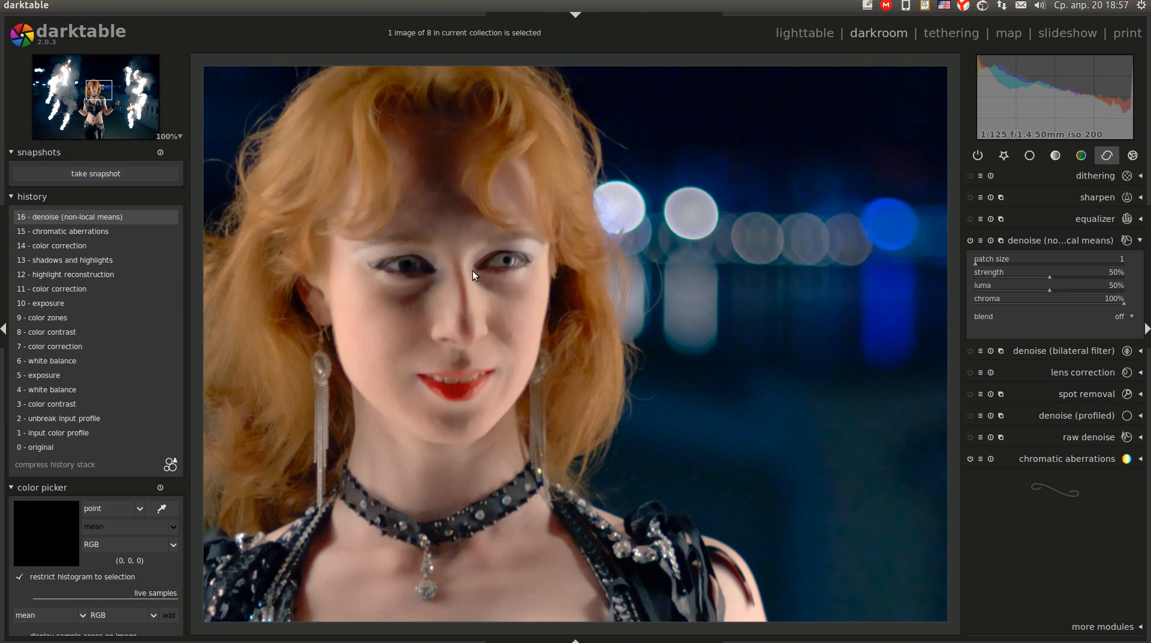
right_click(1030, 271)
right_click(1051, 275)
text(20)
key(Return)
- Raise the fine-detail end of the equalizer's luma curve slightly to sharpen the portrait
click(1091, 219)
drag(1103, 310, 1137, 303)
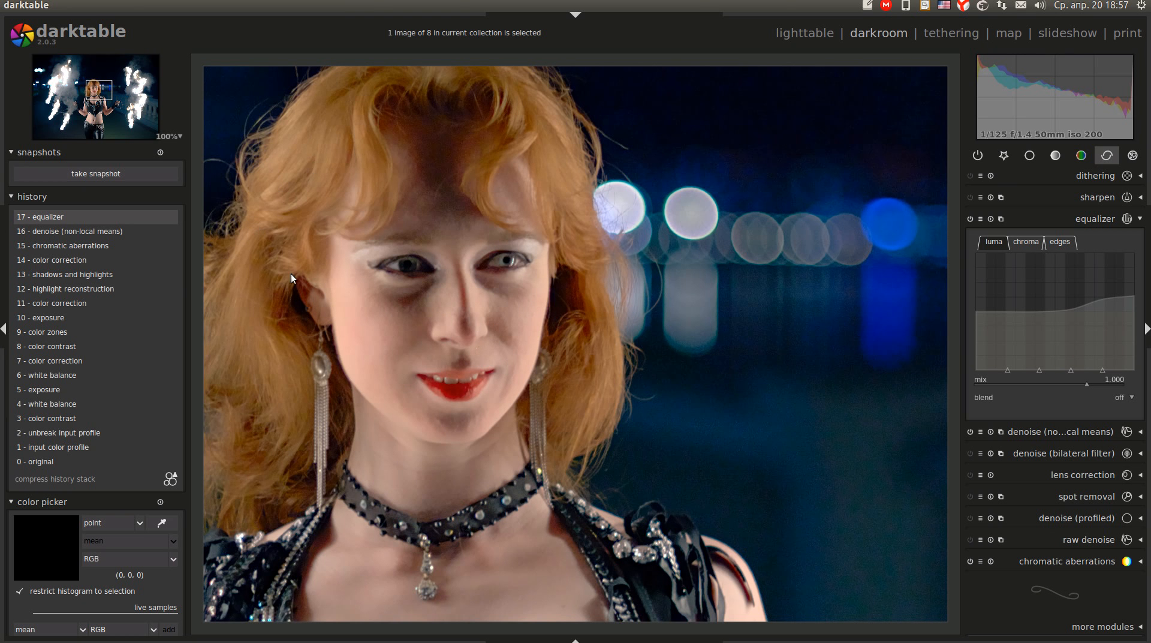
scroll(501, 415, down, 10)
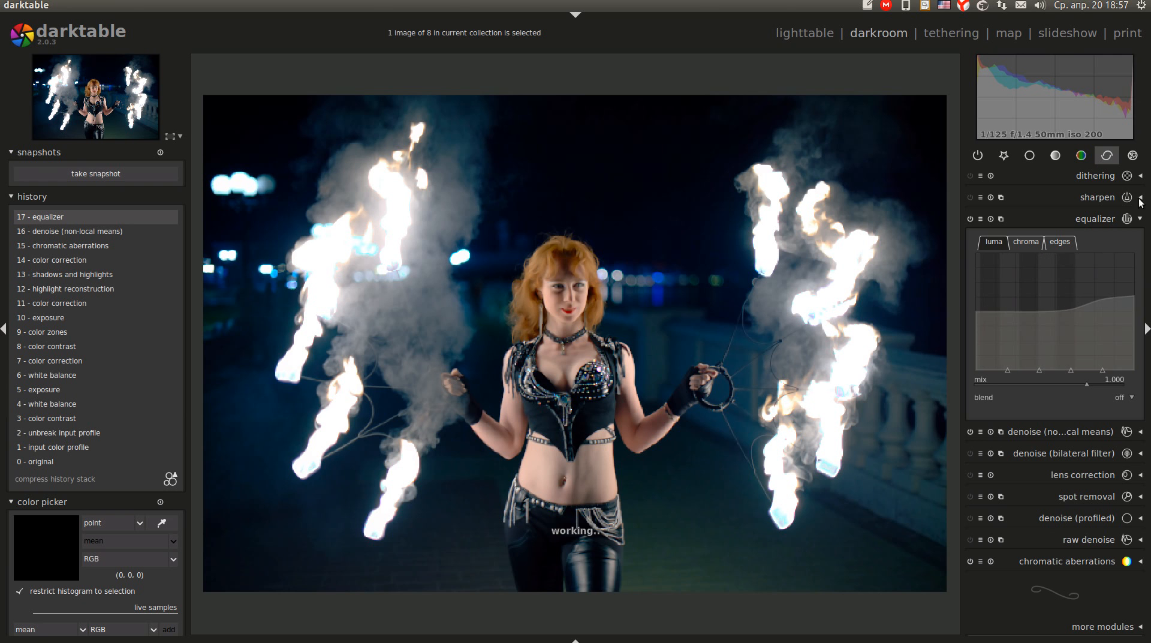
- Enable vignetting with its default settings
click(1133, 155)
click(1107, 217)
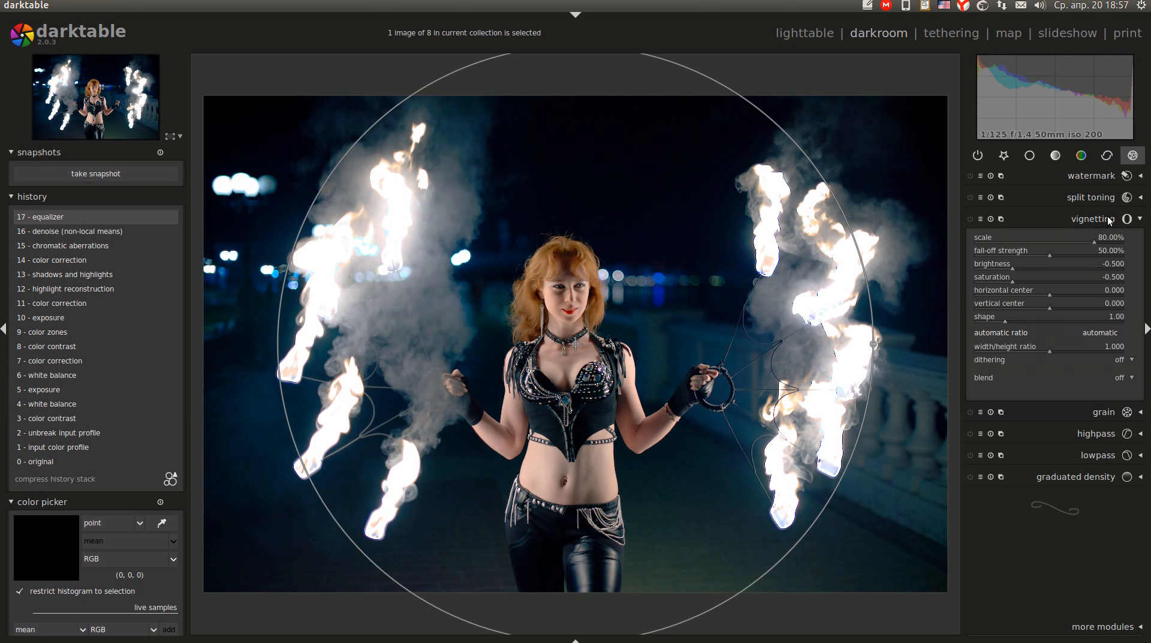
click(971, 219)
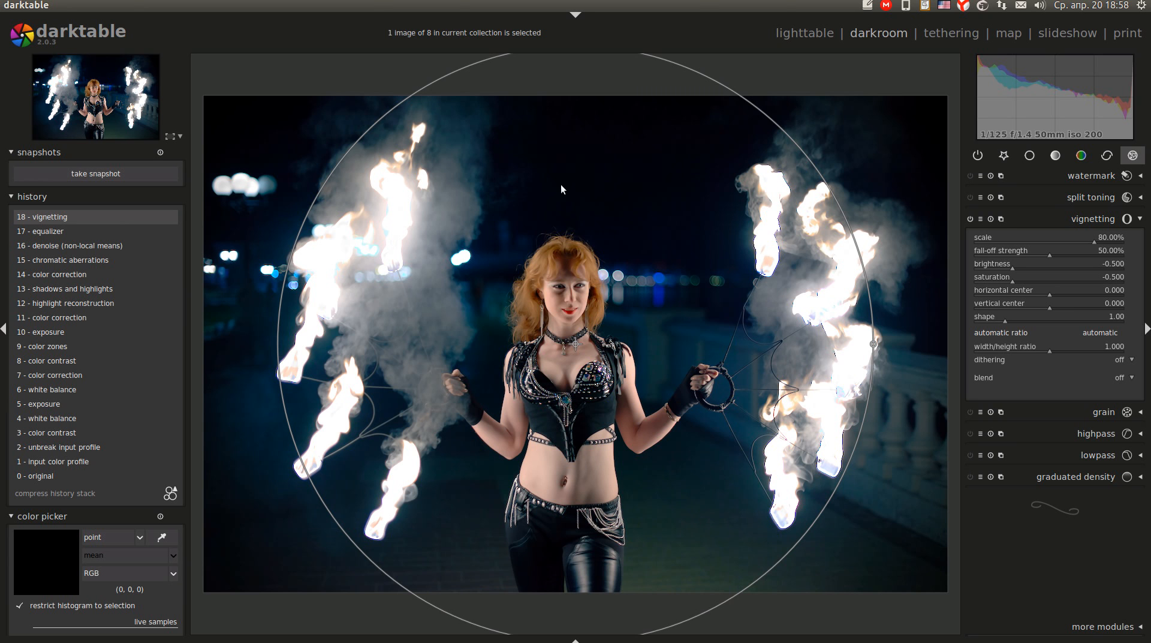
click(1031, 157)
click(1081, 173)
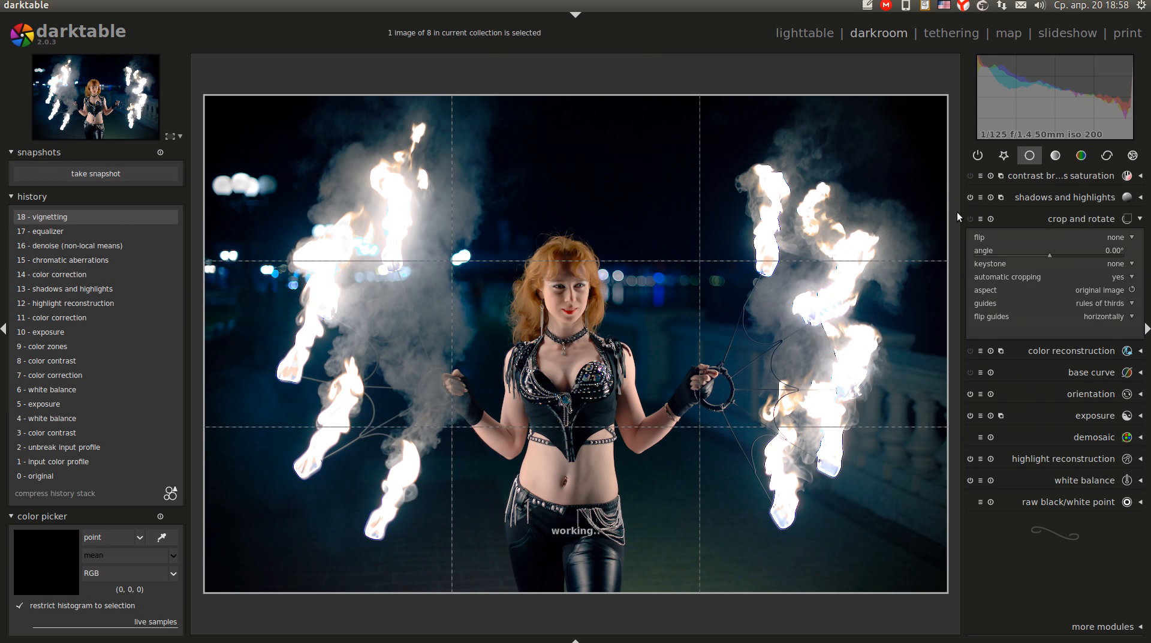
click(1099, 221)
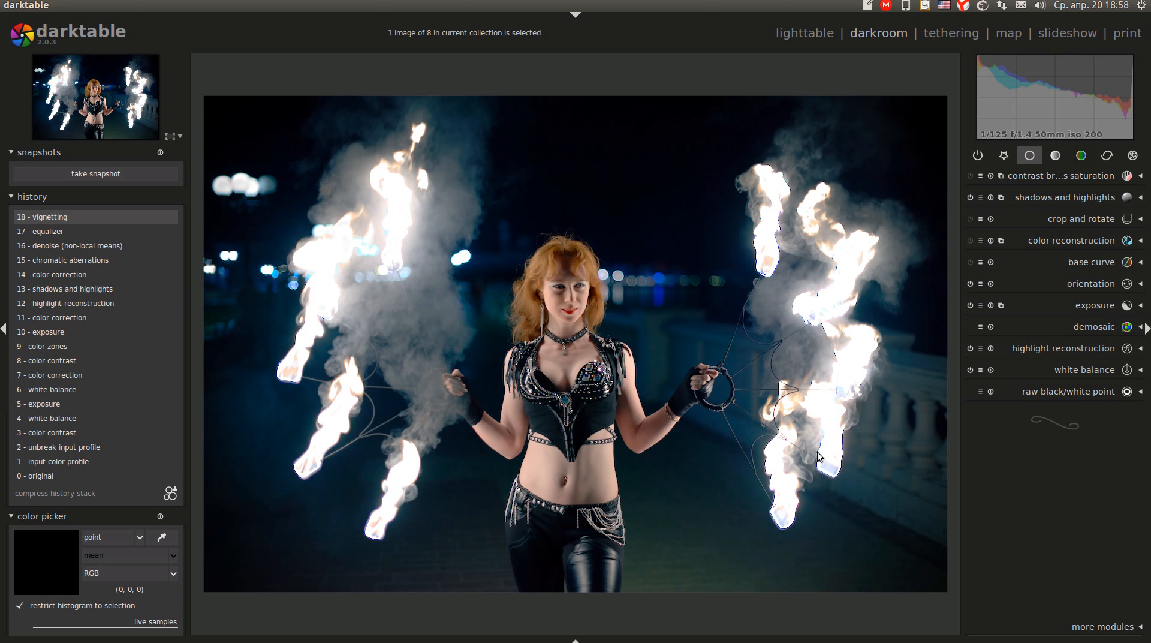
- Set the color contrast's green vs magenta to 2.37 and check the face at 100% and the whole image
middle_click(556, 304)
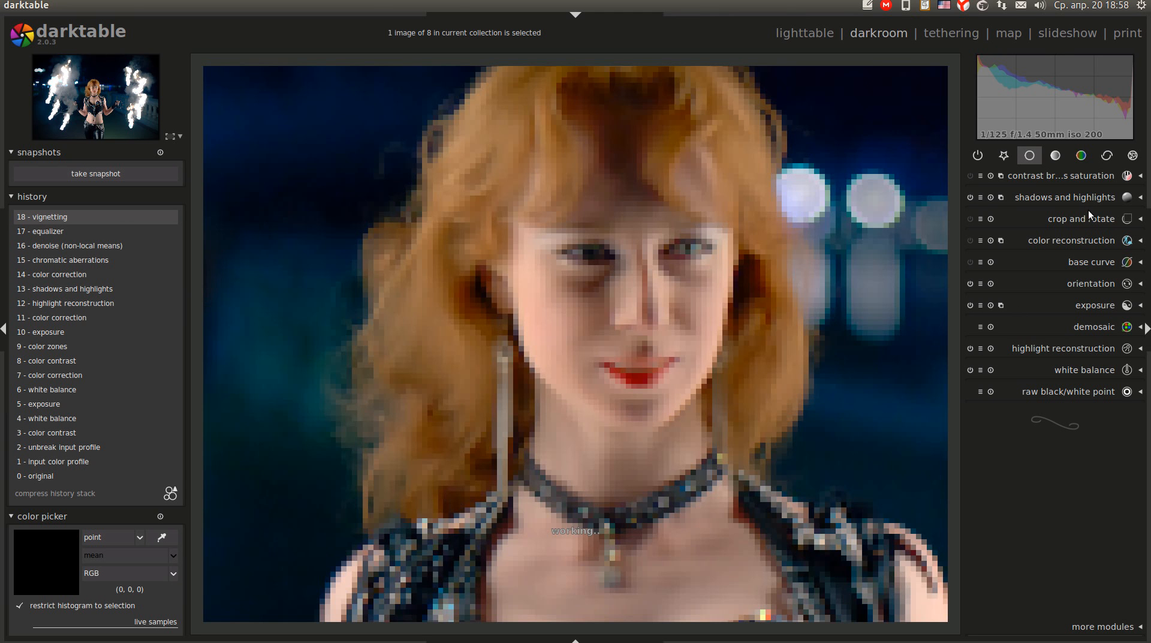
click(1081, 155)
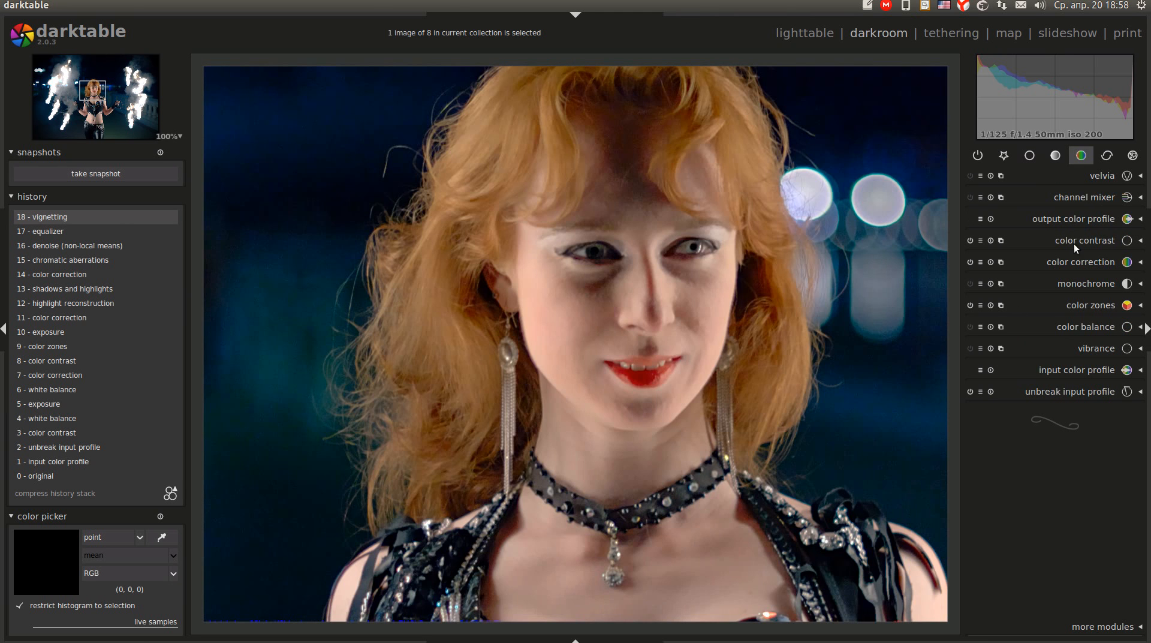
click(1077, 241)
click(1045, 258)
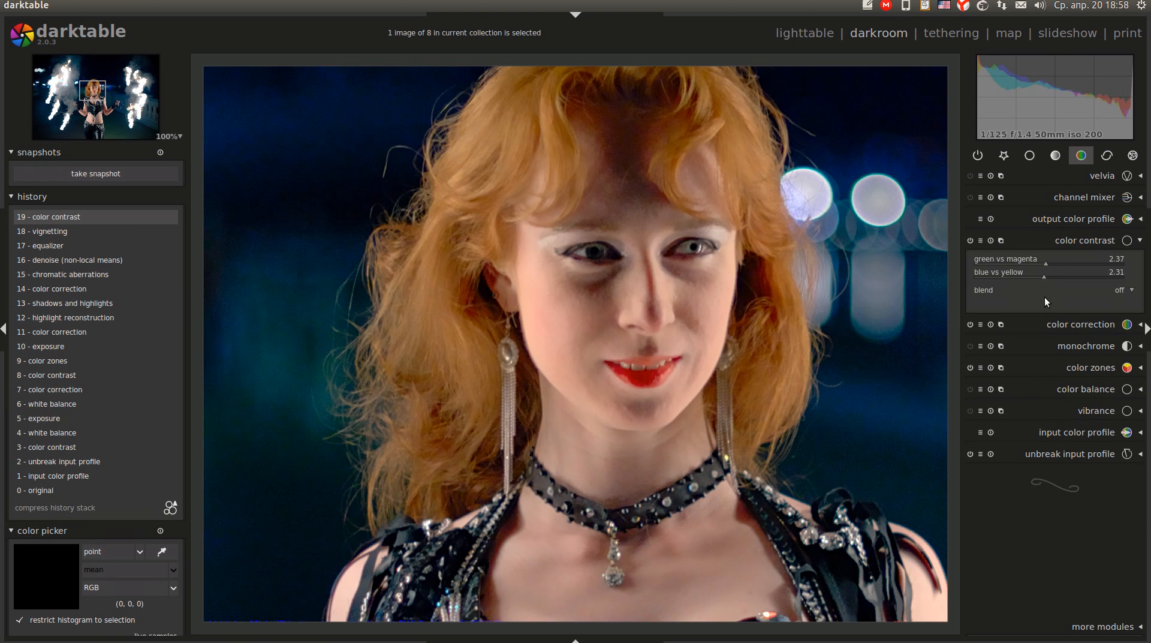
middle_click(816, 382)
middle_click(814, 384)
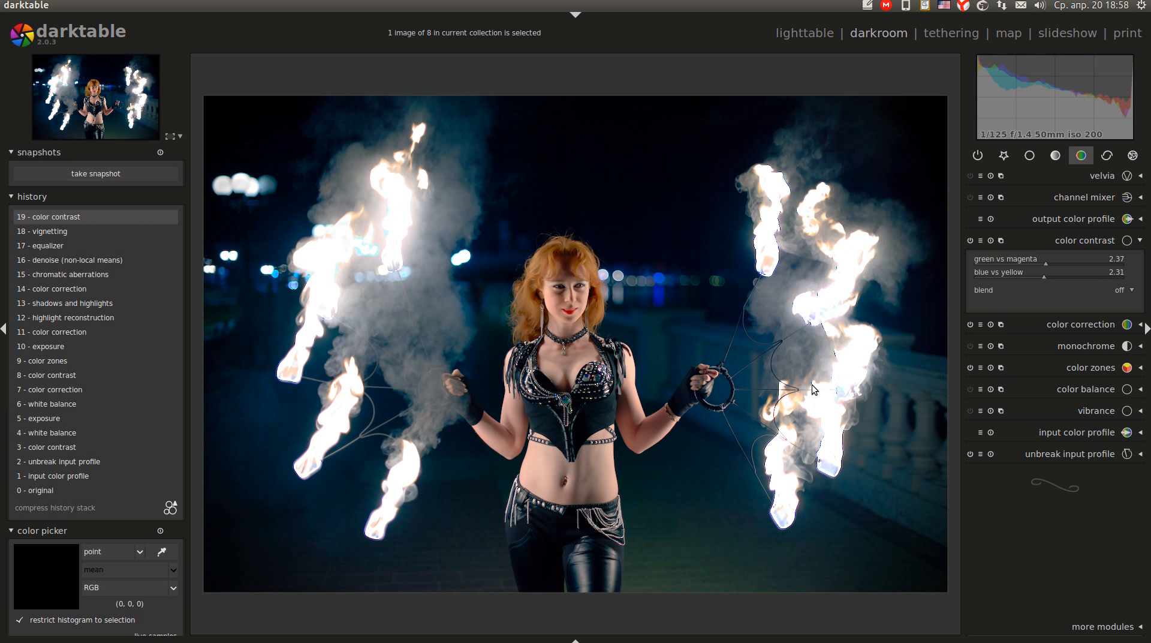
key(F12)
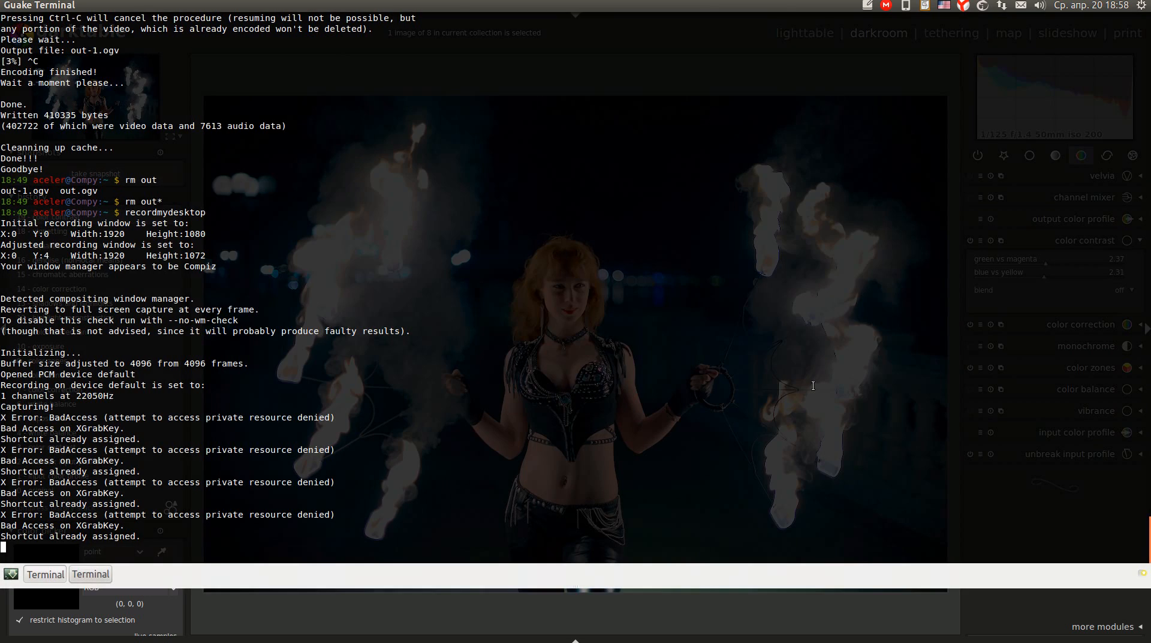